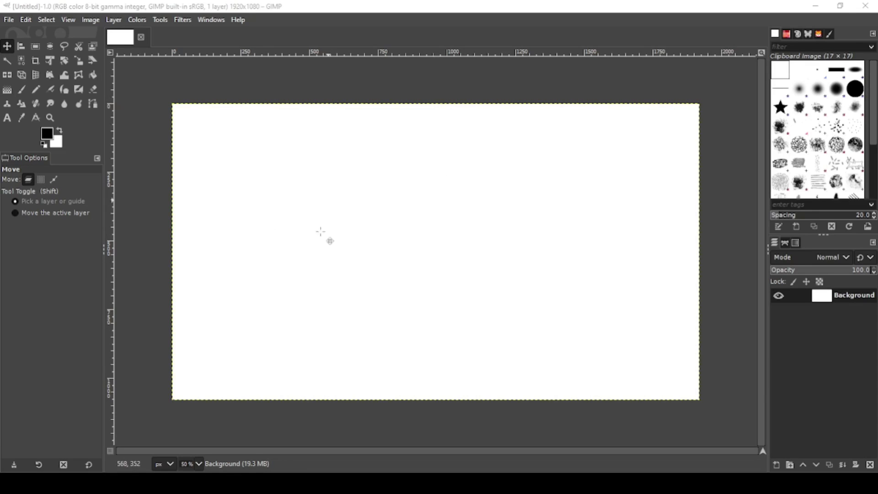
Step: Fill the canvas with black and type 'GLITCH' in white on it
left_click_drag(47, 134, 337, 247)
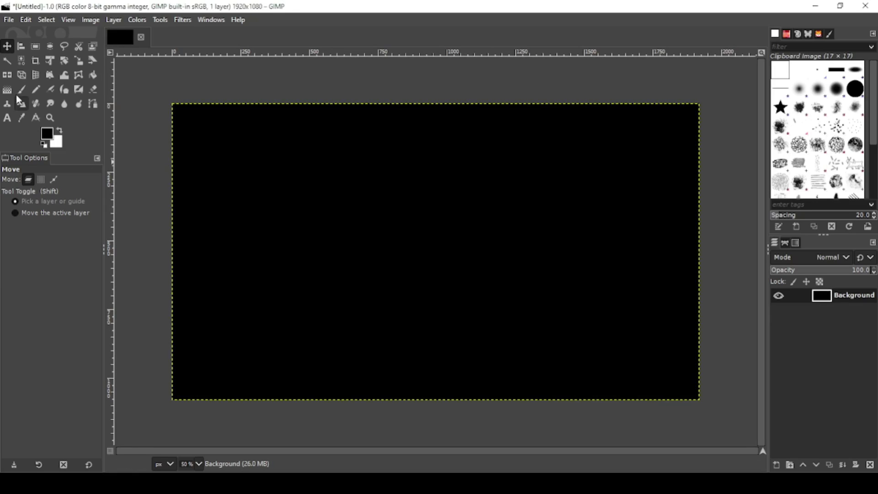
left_click(60, 131)
key("t")
left_click(376, 215)
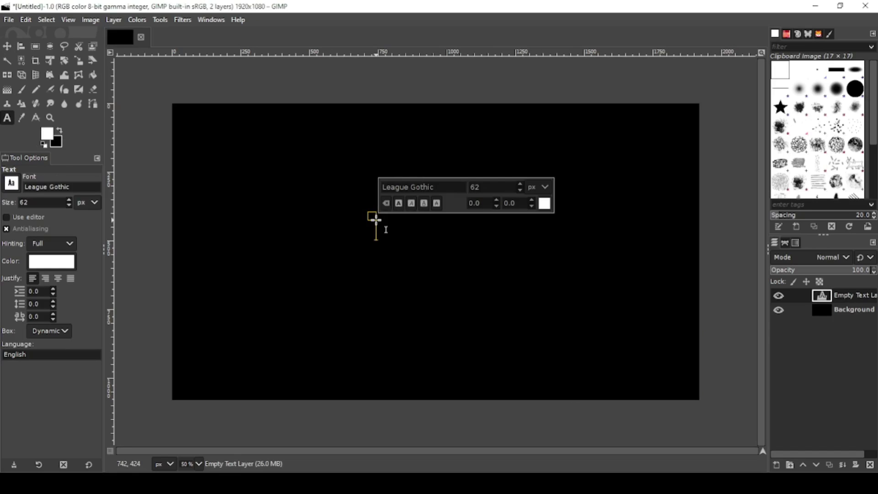
type("GLITCH")
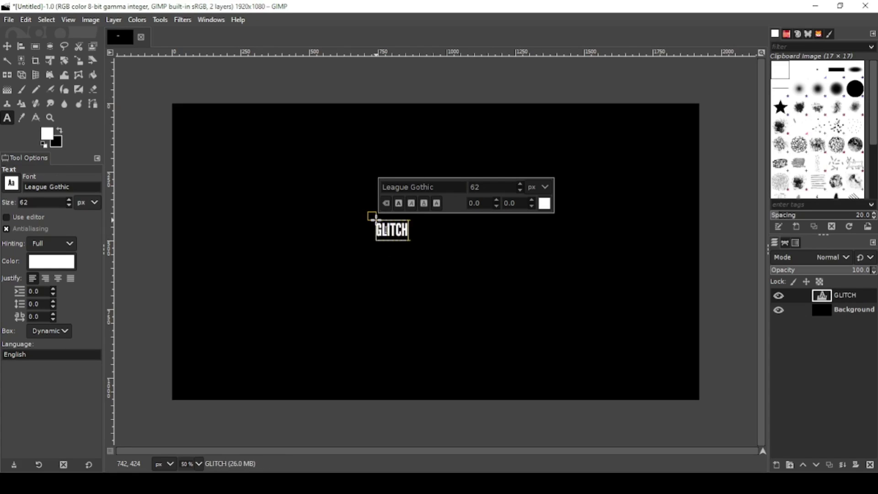
Step: Set the GLITCH text to 500 px and widen its letter spacing to 100
key("ctrl+a")
double_click(491, 188)
type("500")
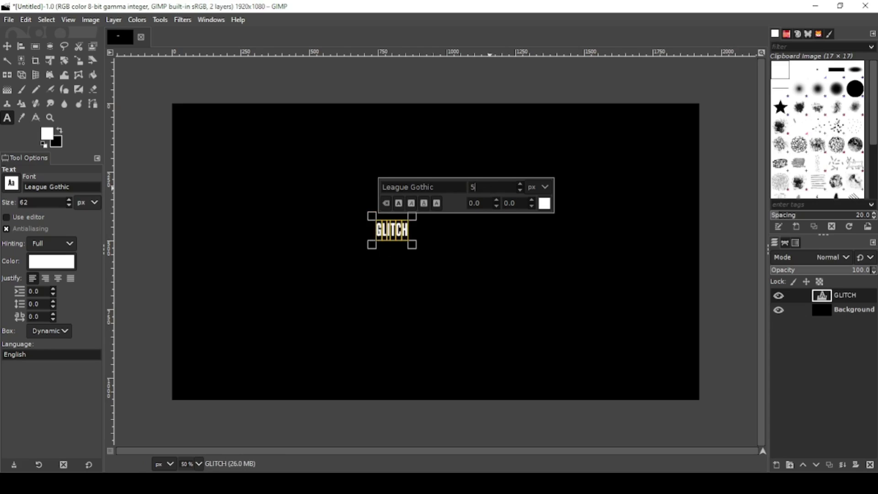
key("Return")
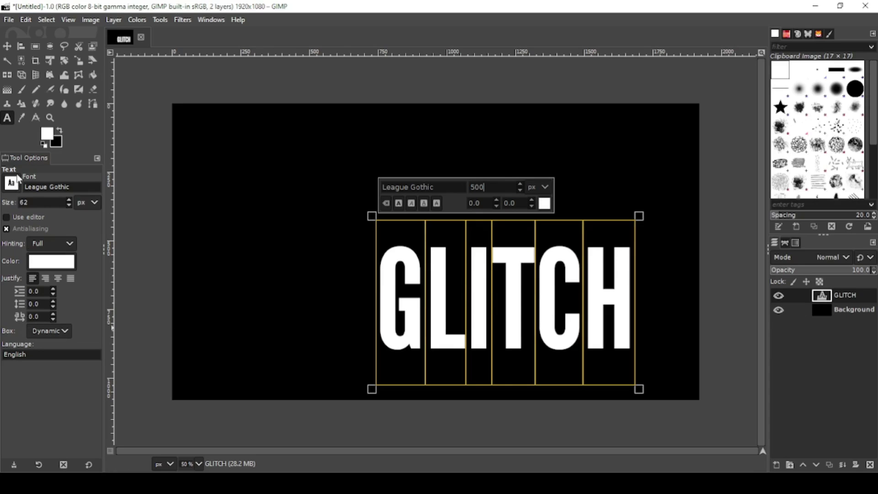
left_click(54, 315)
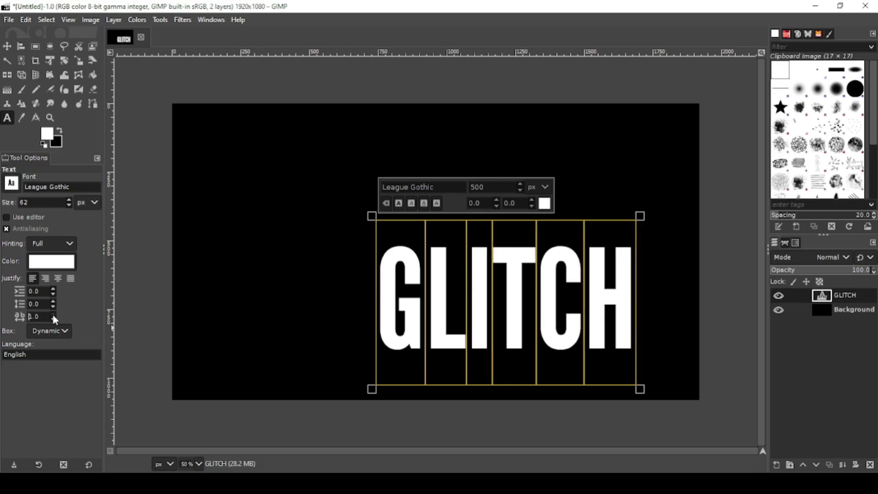
left_click_drag(54, 314, 54, 315)
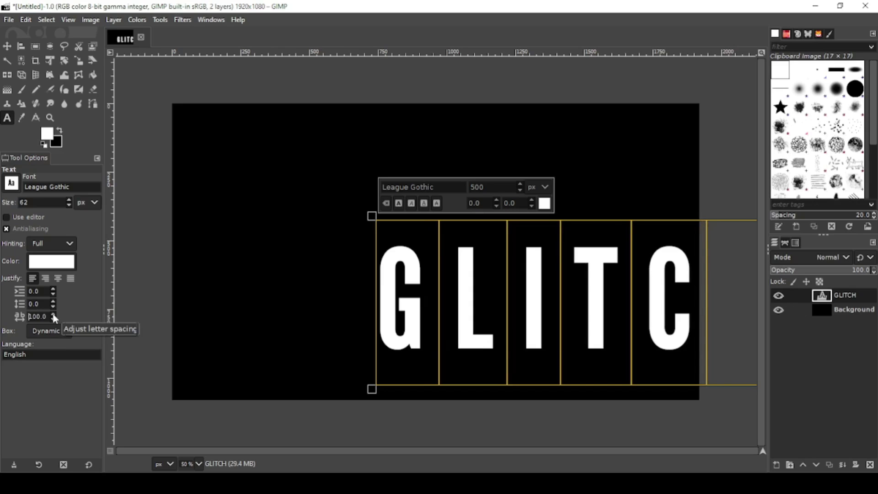
Step: Align the GLITCH text to the centre and middle of the 1920x1080 image, then reselect its layer
left_click(822, 310)
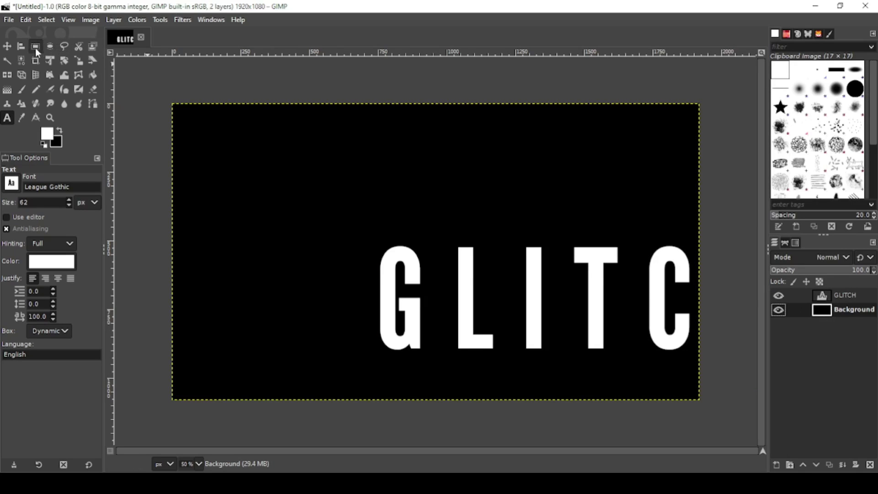
left_click(22, 47)
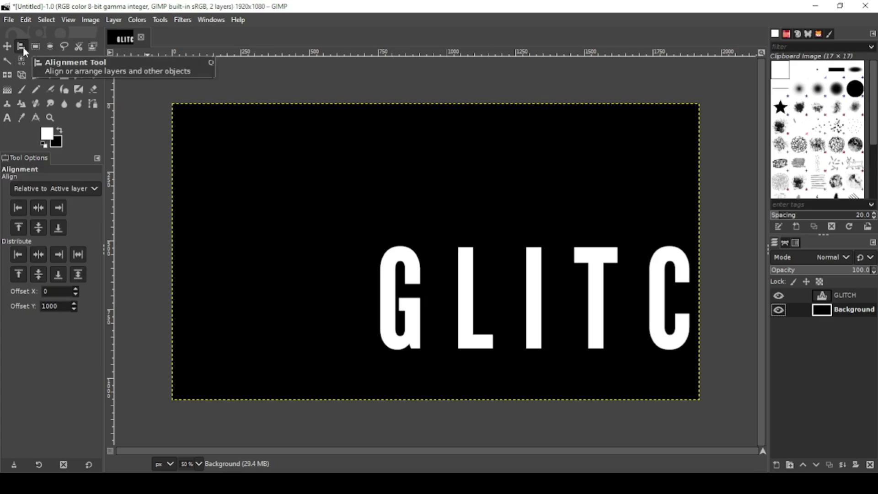
left_click(389, 266)
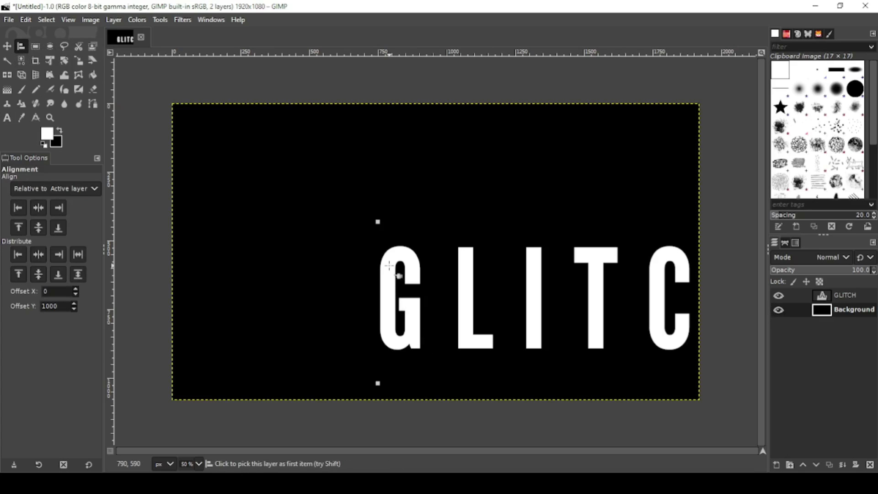
left_click(39, 208)
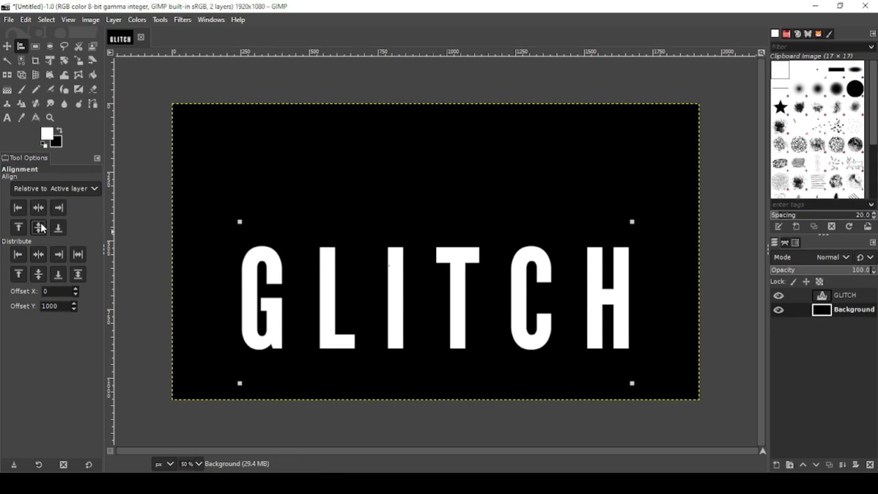
left_click(40, 227)
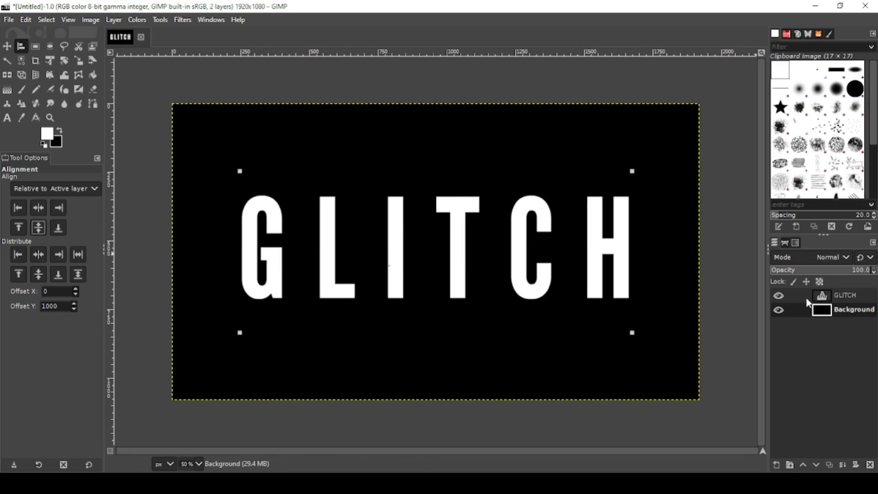
left_click(817, 295)
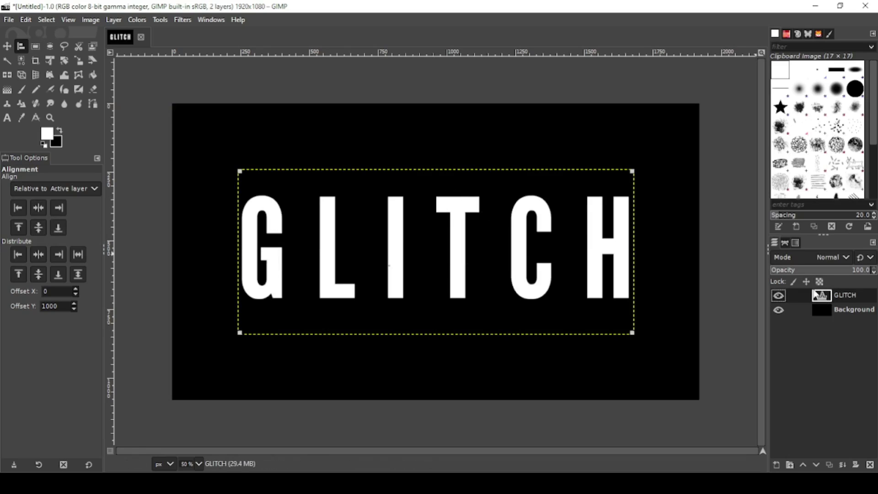
Step: Resize the GLITCH layer to image size and select the letter outlines via Alpha to Selection
left_click(118, 21)
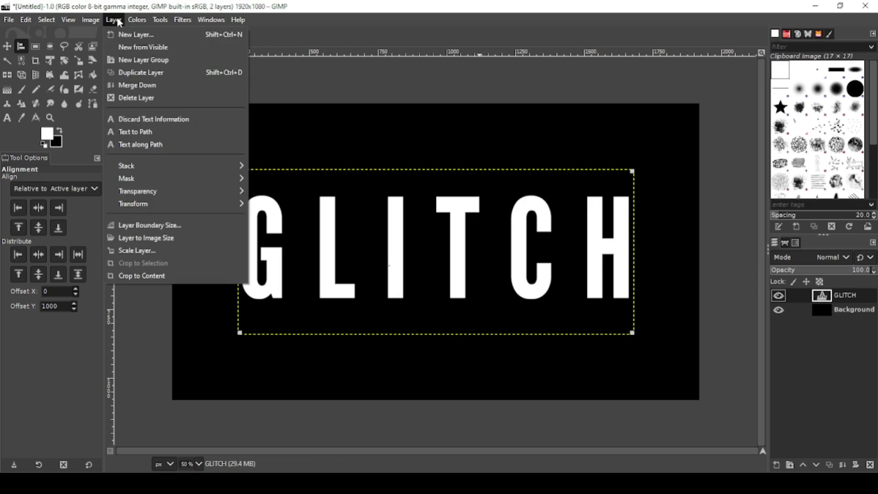
left_click(150, 238)
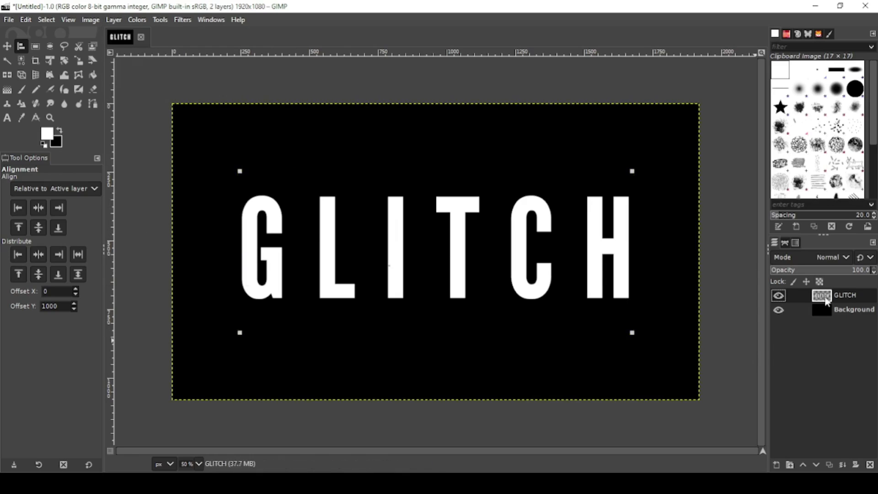
right_click(823, 297)
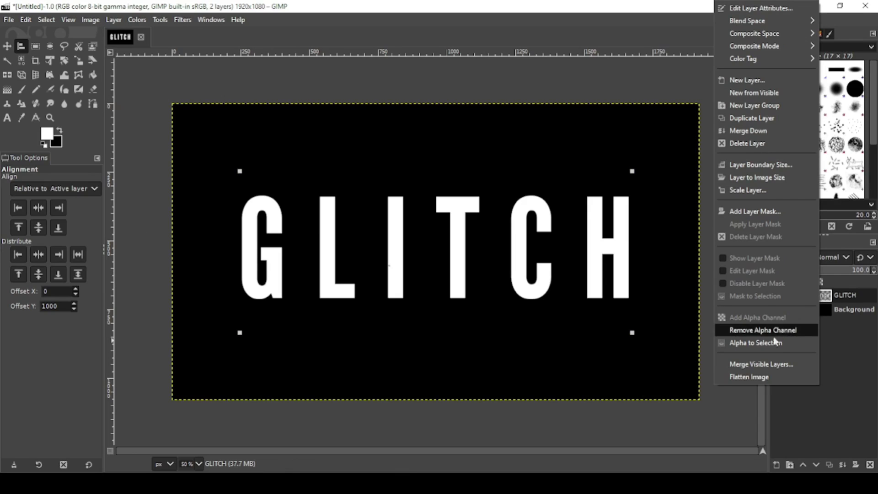
left_click(731, 343)
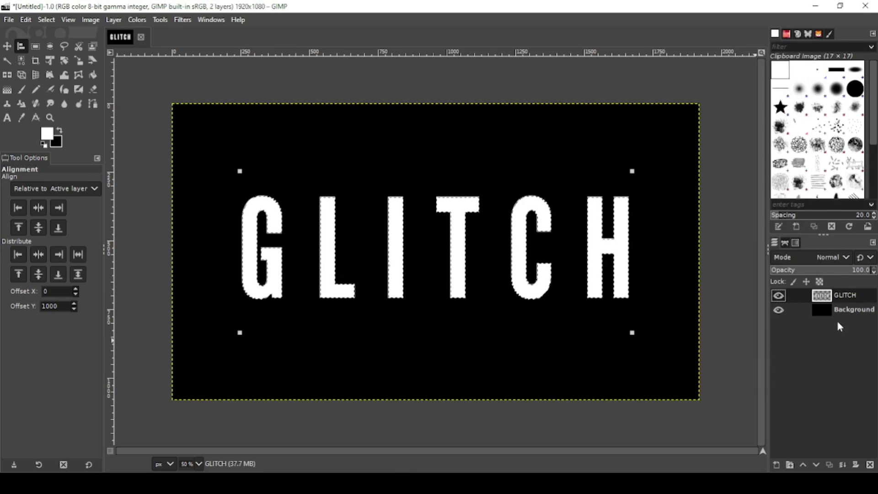
Step: Add a transparent layer 'LAYER' and fill the letter selection with magenta
left_click(777, 465)
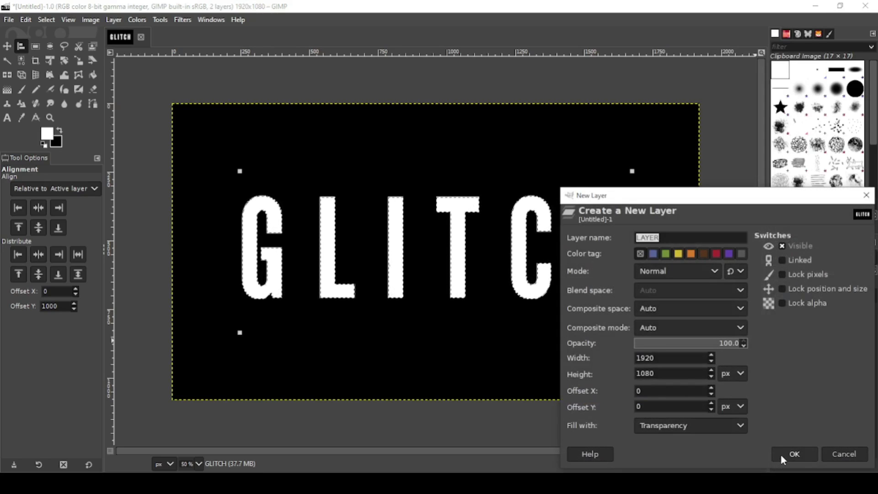
left_click(781, 454)
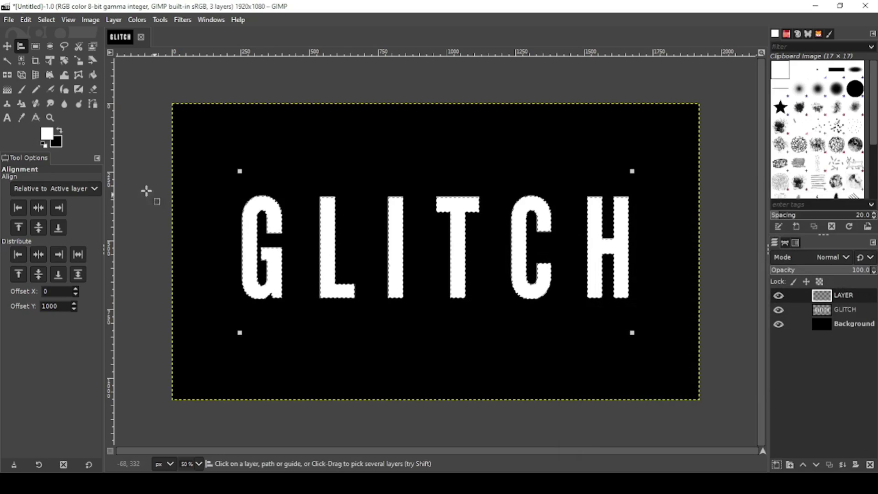
left_click(48, 134)
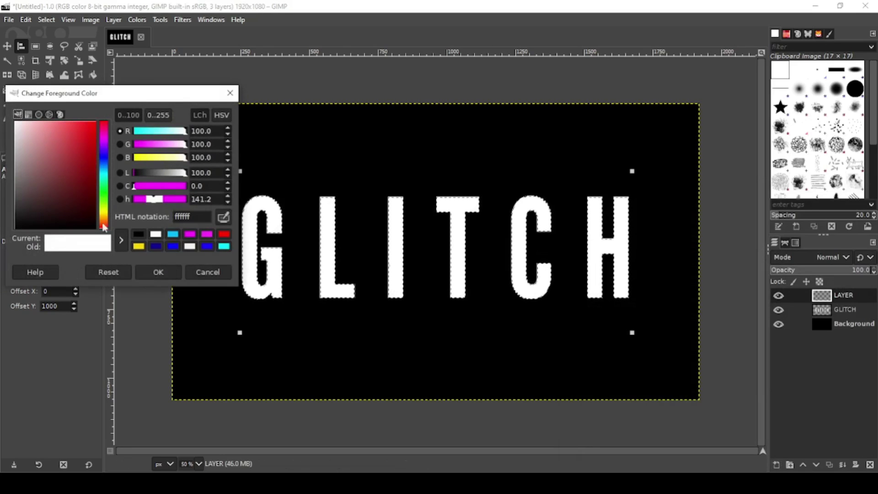
left_click(207, 235)
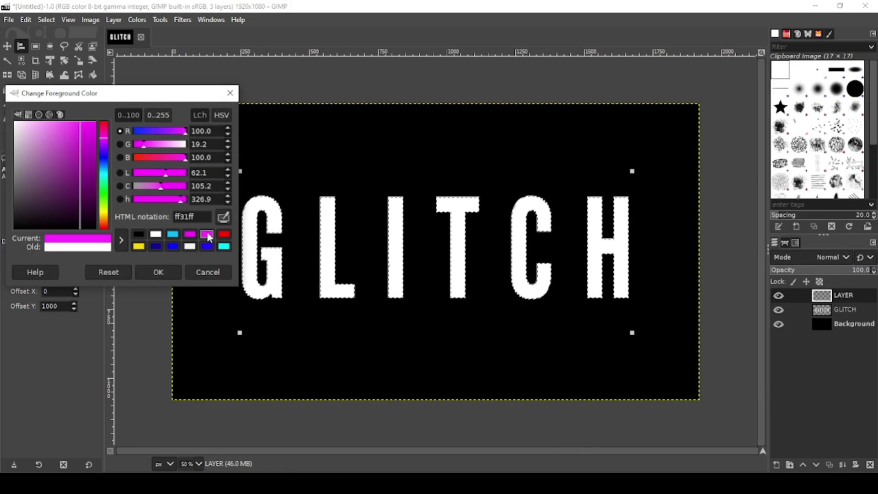
left_click(158, 273)
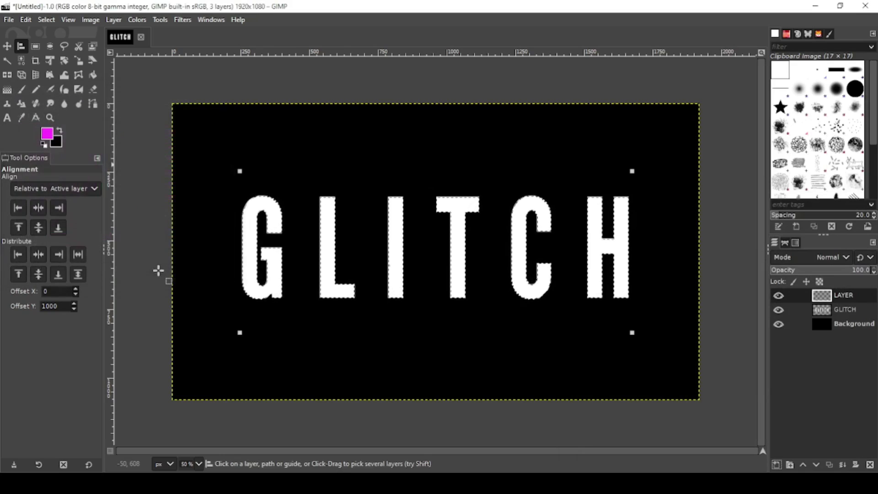
left_click(26, 19)
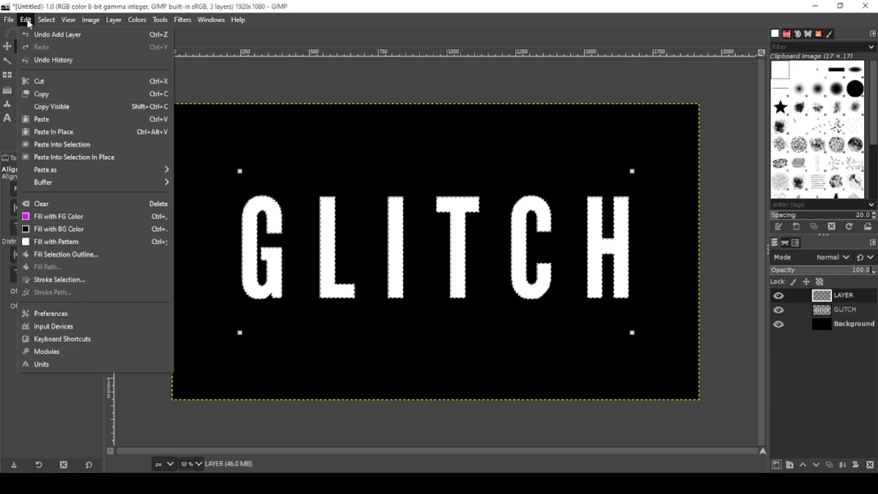
left_click(60, 216)
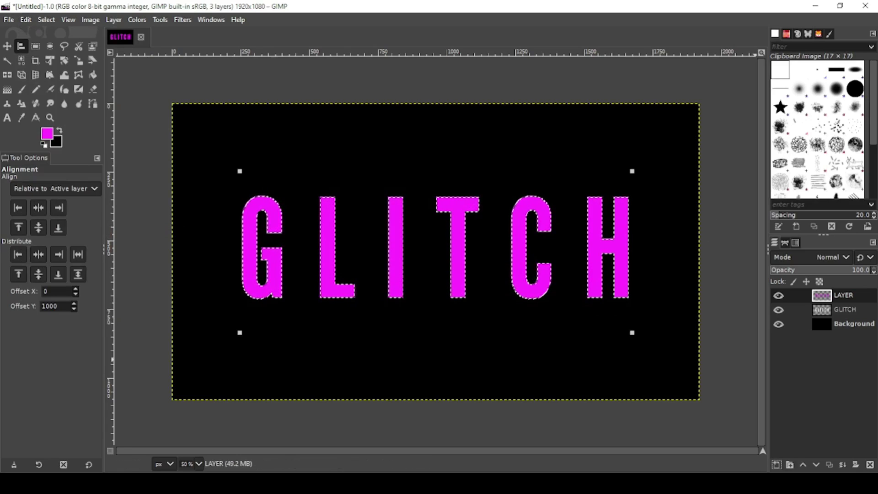
Step: Add another layer 'LAYER #1' and fill the letter selection with cyan
left_click(777, 464)
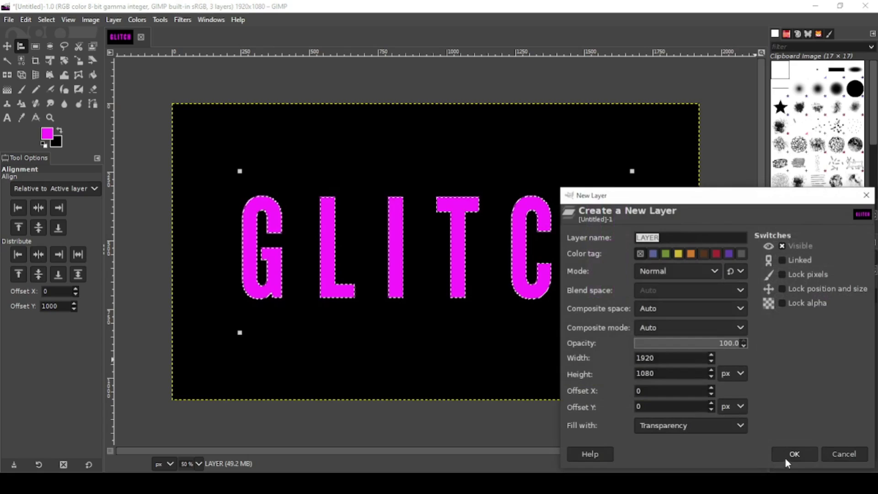
left_click(786, 454)
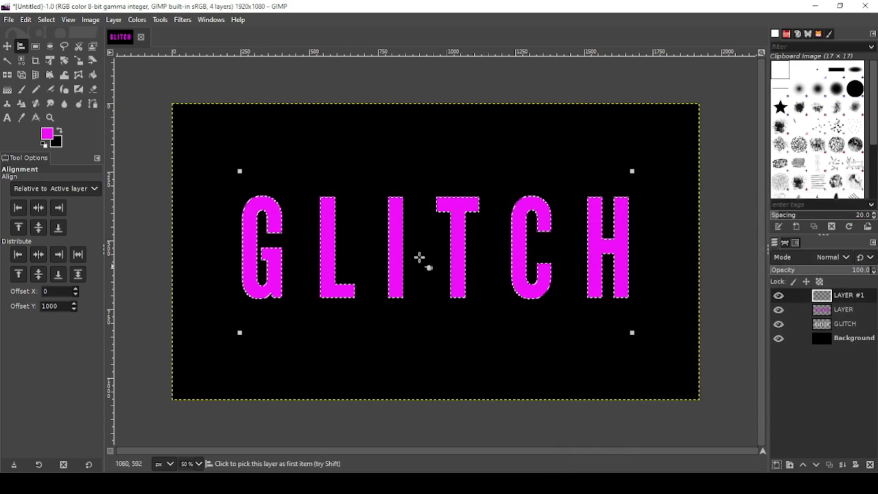
left_click(47, 135)
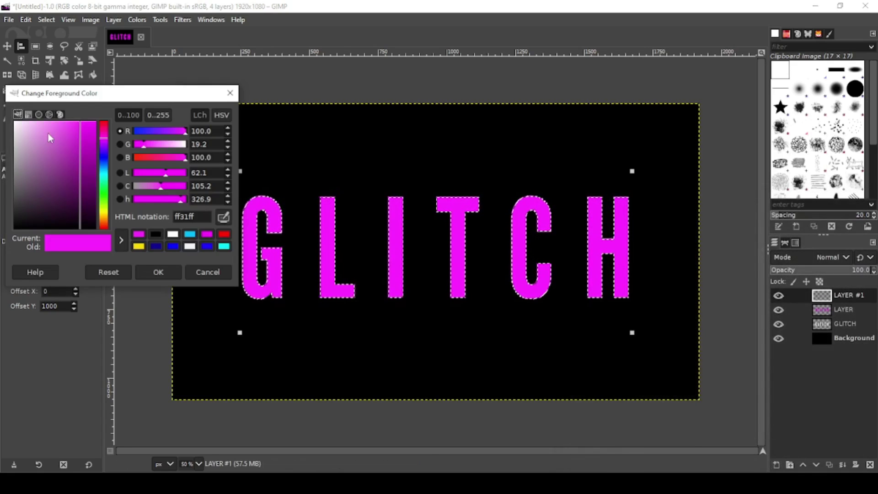
left_click(188, 236)
left_click(165, 270)
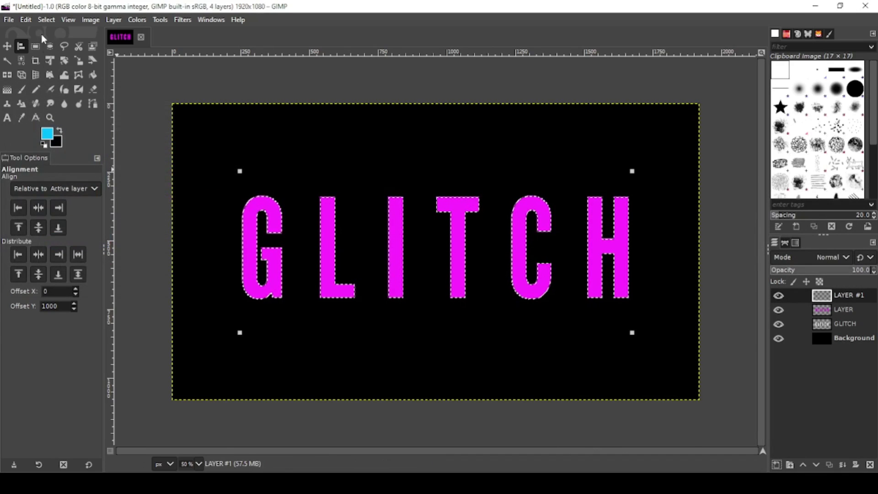
left_click(27, 21)
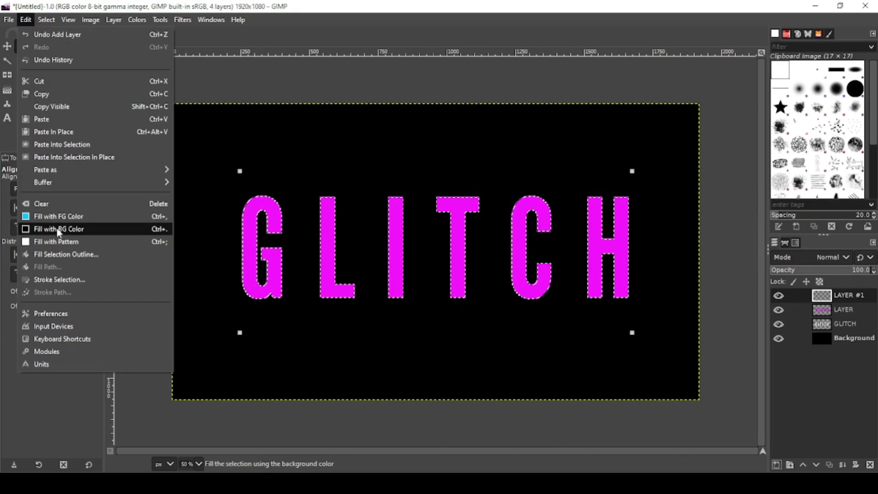
left_click(61, 216)
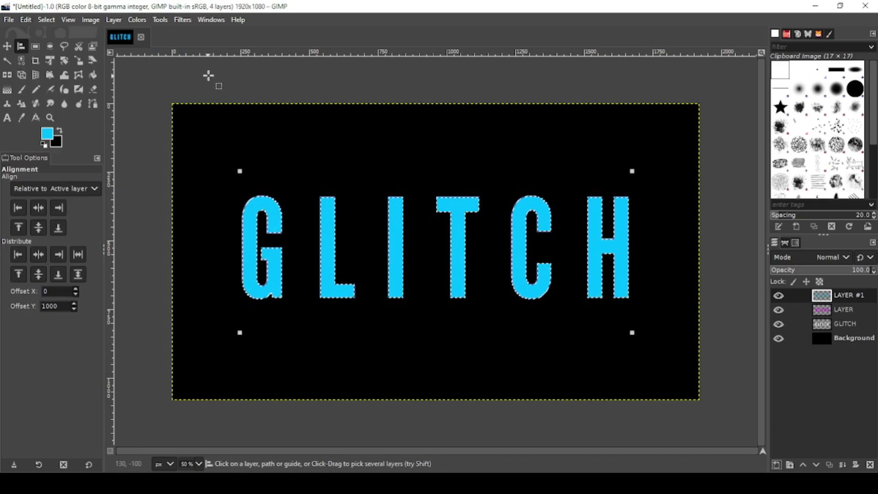
Step: Move the GLITCH layer to the top, hide it, and clear the selection
left_click(7, 45)
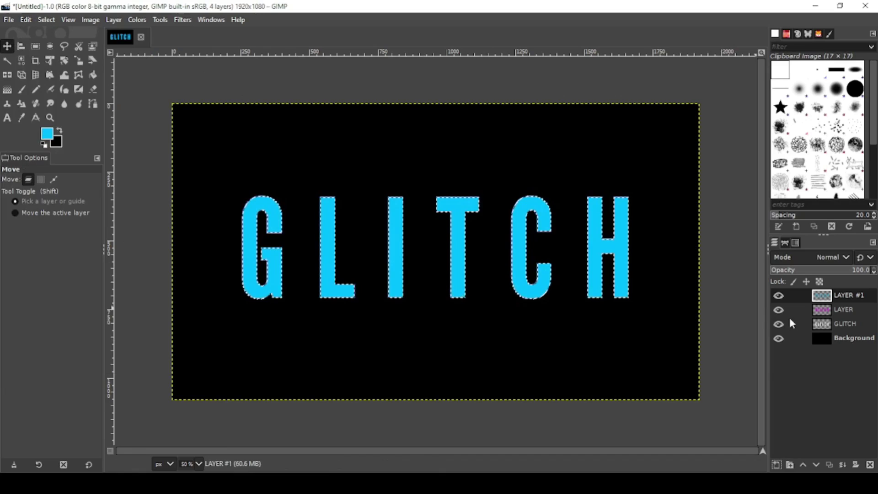
left_click_drag(821, 324, 820, 297)
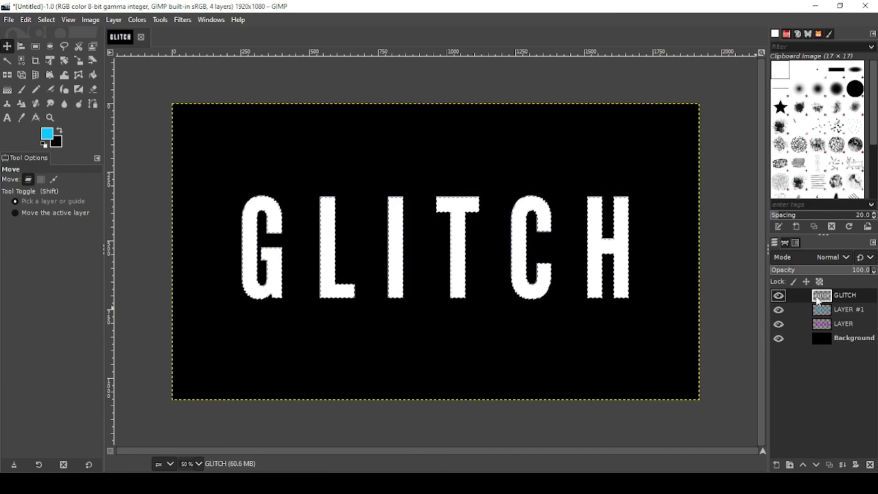
left_click(779, 296)
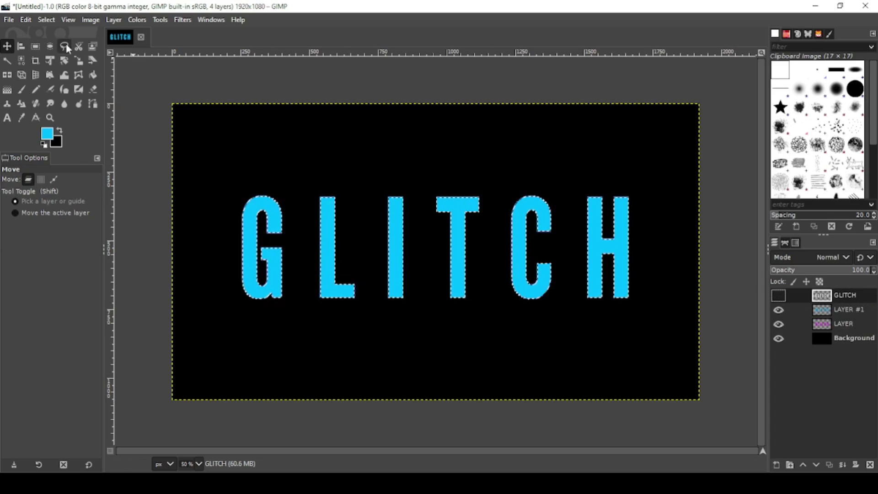
left_click(44, 20)
left_click(56, 47)
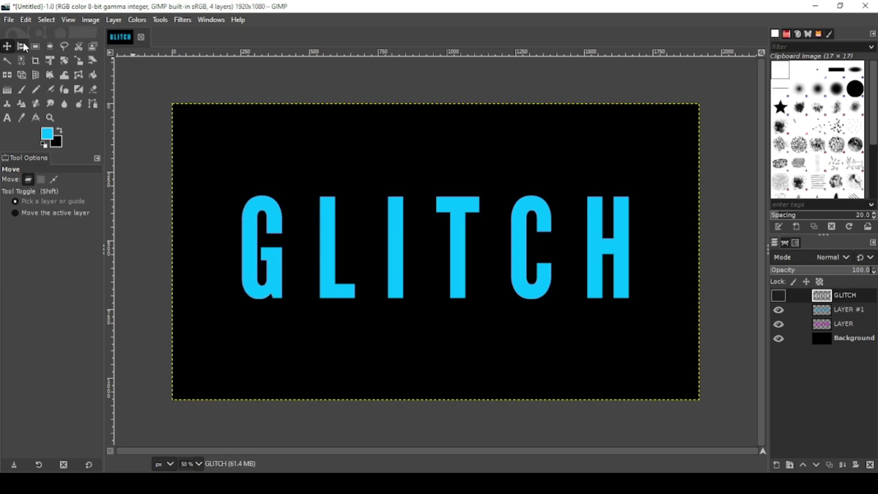
Step: Offset the cyan copy right and the magenta copy 8 px left, then show all text layers
left_click(397, 254)
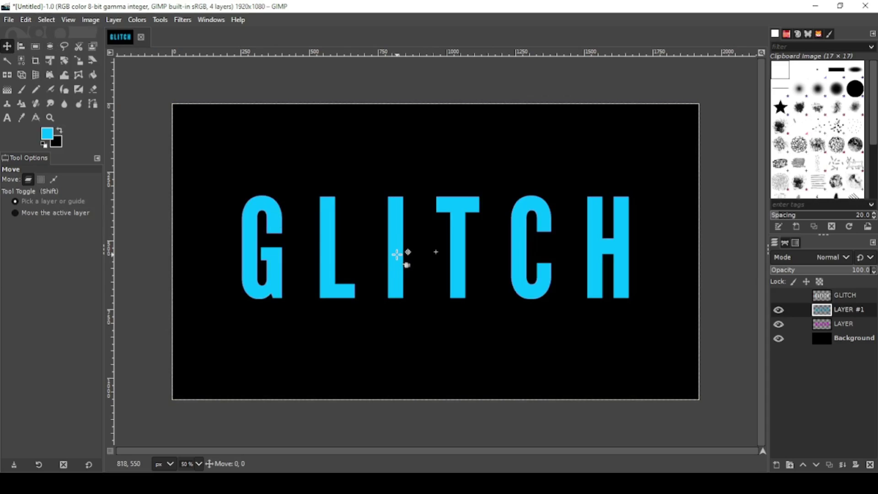
left_click_drag(396, 254, 403, 253)
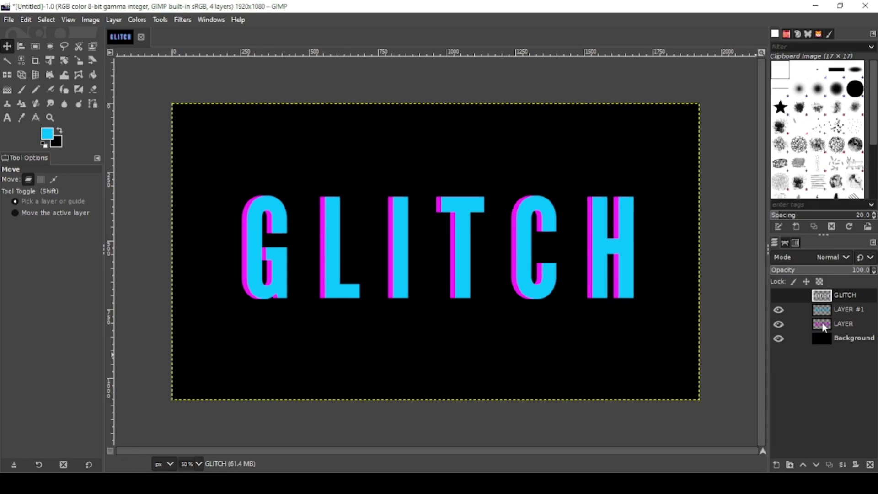
left_click(822, 326)
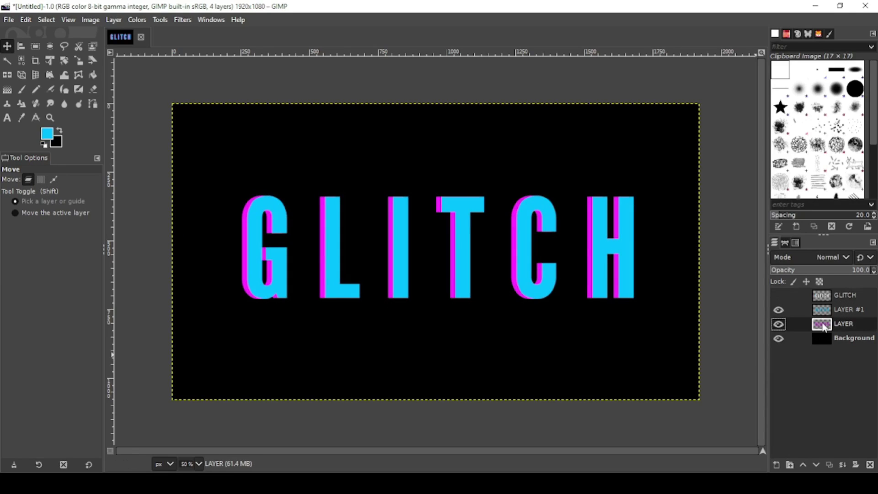
left_click(781, 310)
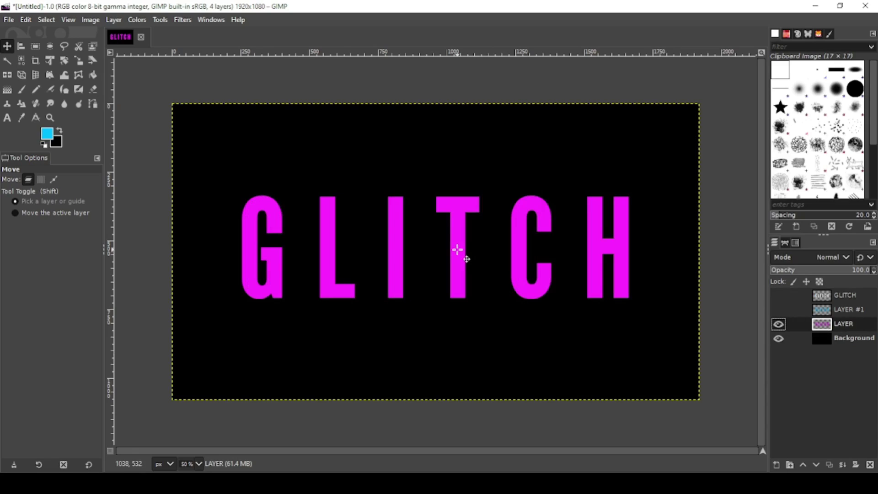
left_click_drag(457, 250, 458, 250)
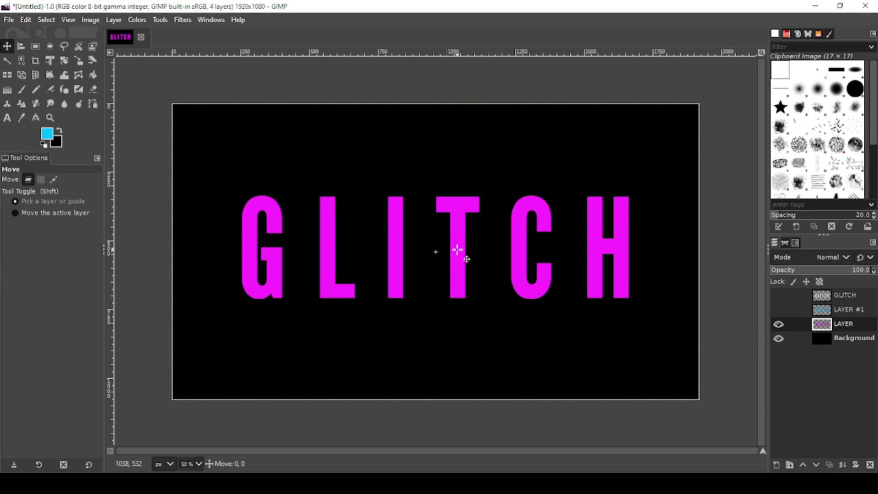
left_click_drag(458, 250, 454, 250)
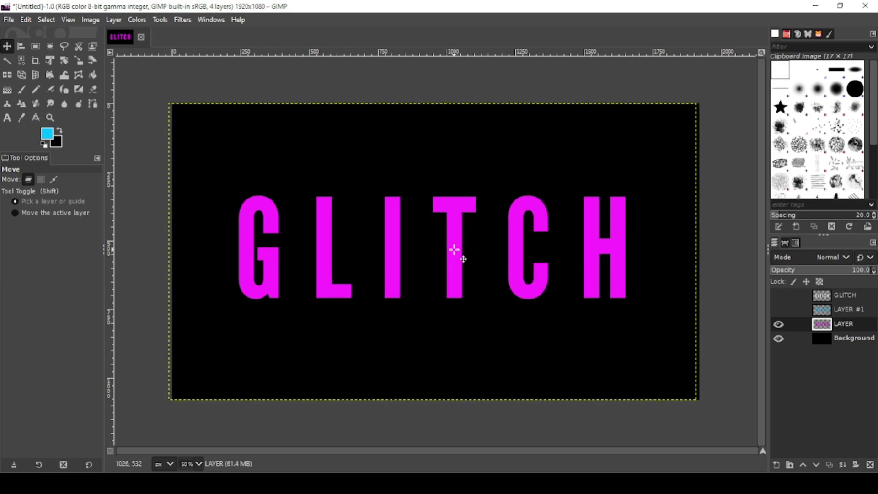
left_click(777, 309)
left_click(778, 295)
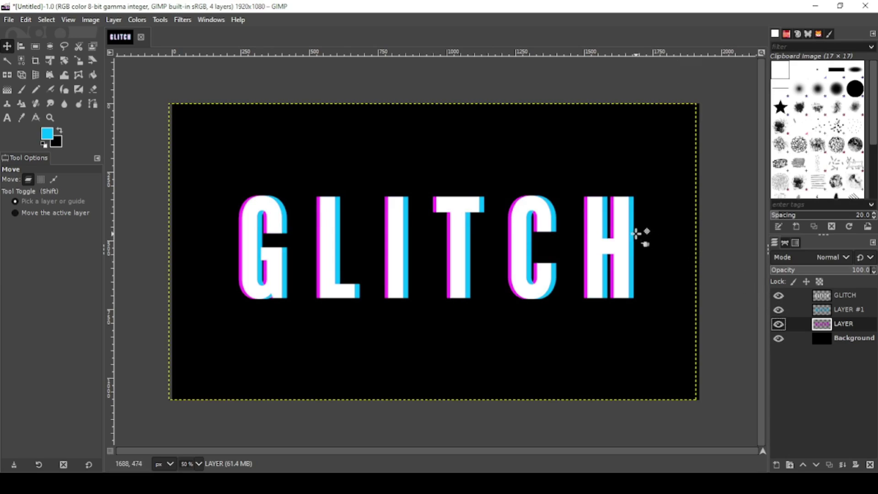
left_click_drag(632, 231, 631, 232)
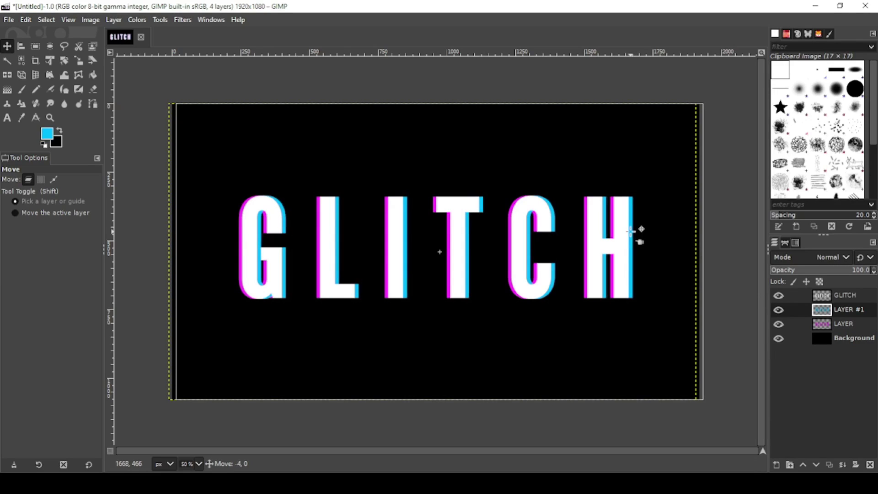
key("Page_Down")
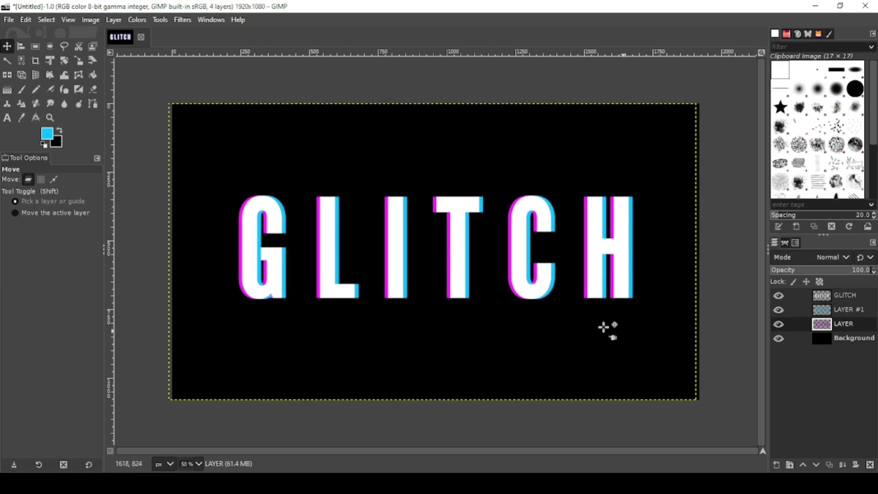
Step: Hide the black background, discard a trial 'Visible' layer, and show all three text layers
left_click(779, 339)
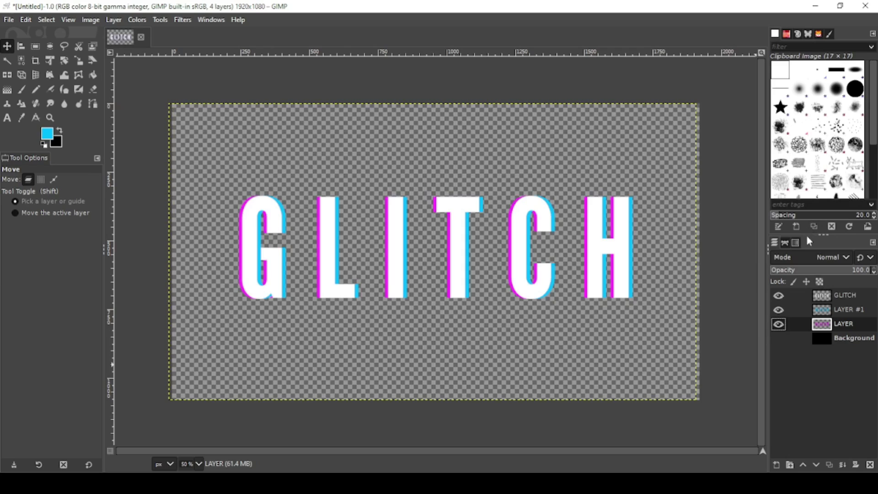
right_click(828, 384)
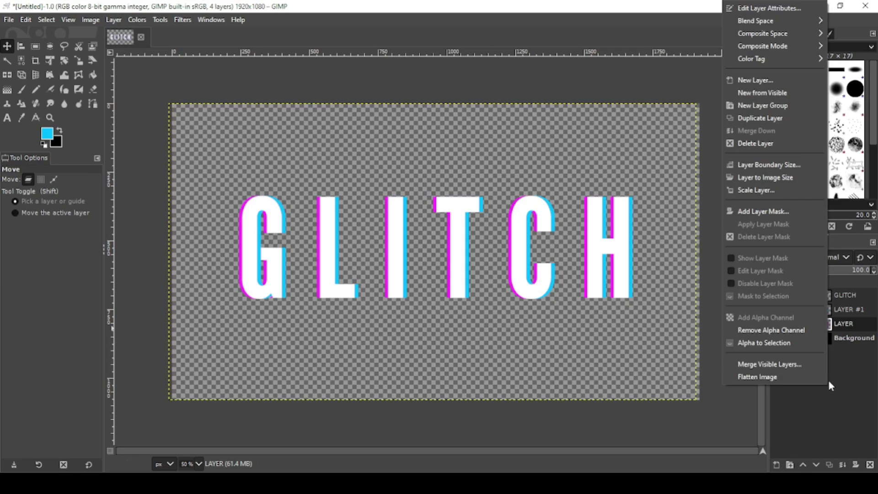
left_click(762, 93)
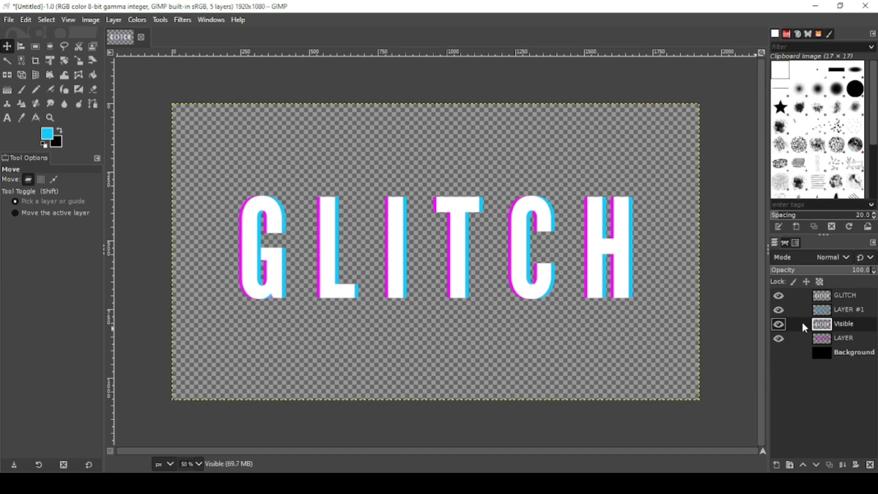
left_click_drag(803, 324, 792, 293)
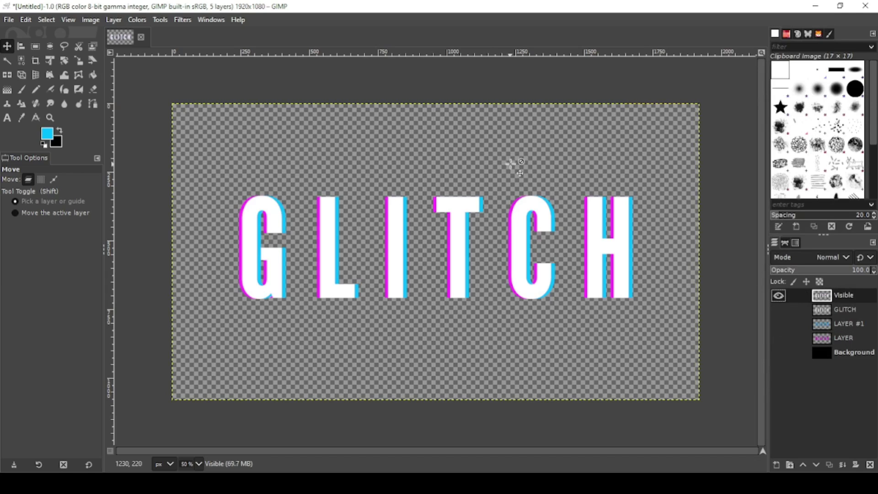
left_click(778, 296)
left_click(779, 297)
left_click(778, 338)
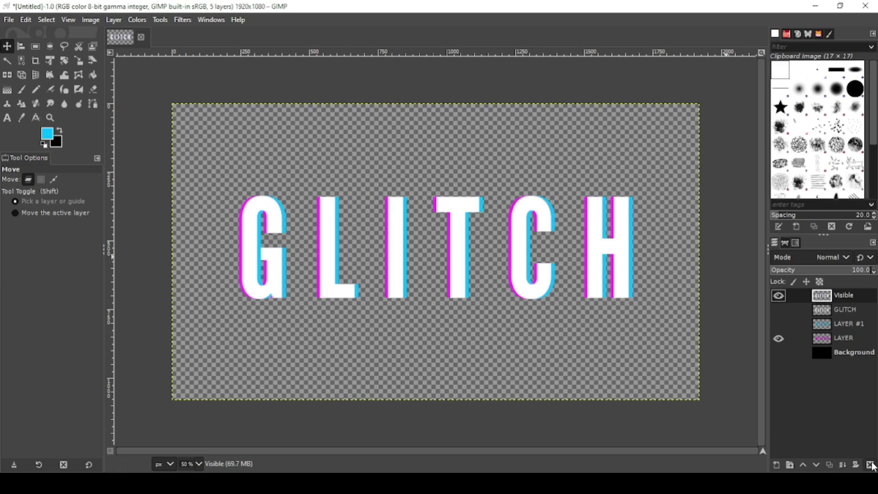
left_click(870, 464)
left_click(779, 295)
left_click(779, 310)
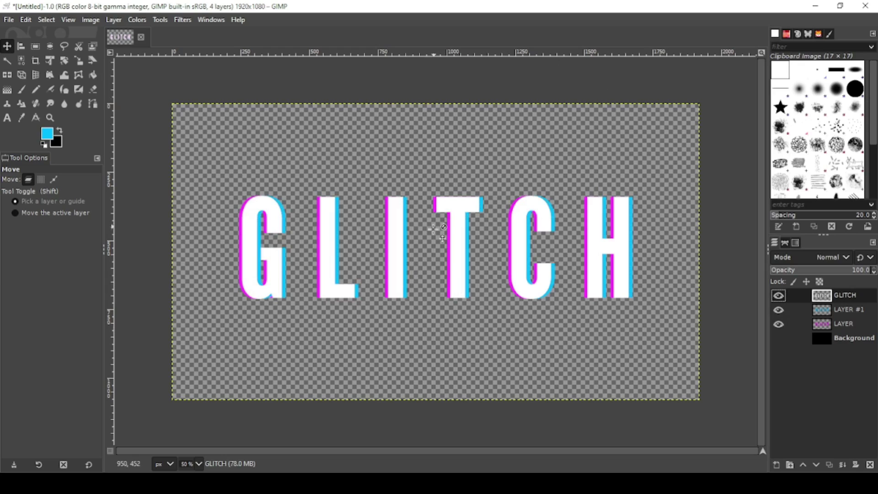
Step: Copy Visible and paste it as a new top layer, then hide the magenta layer
right_click(424, 336)
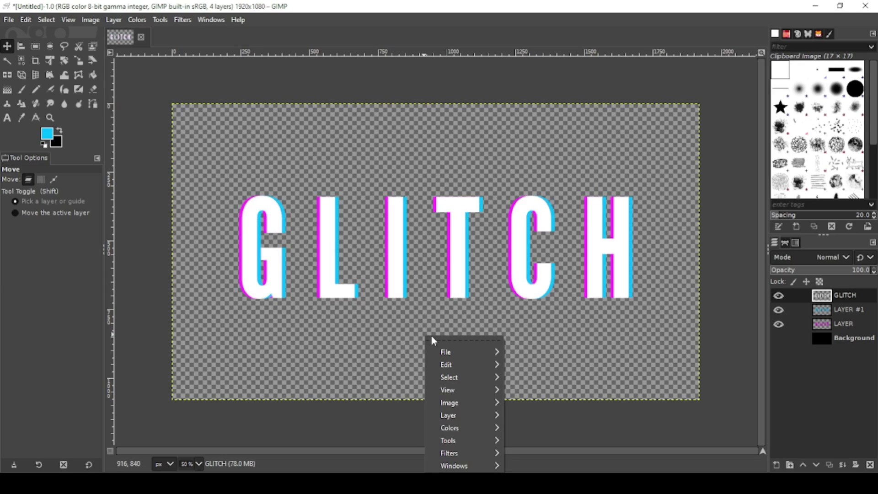
mouse_move(448, 365)
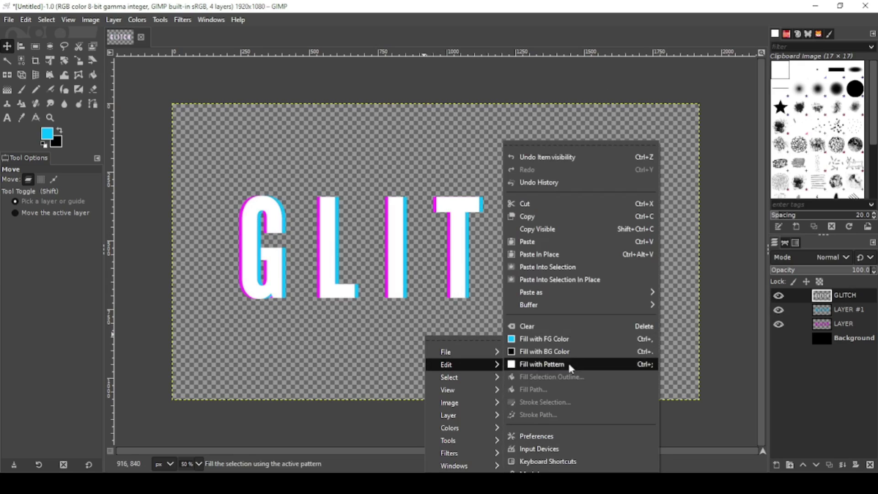
left_click(539, 229)
right_click(447, 345)
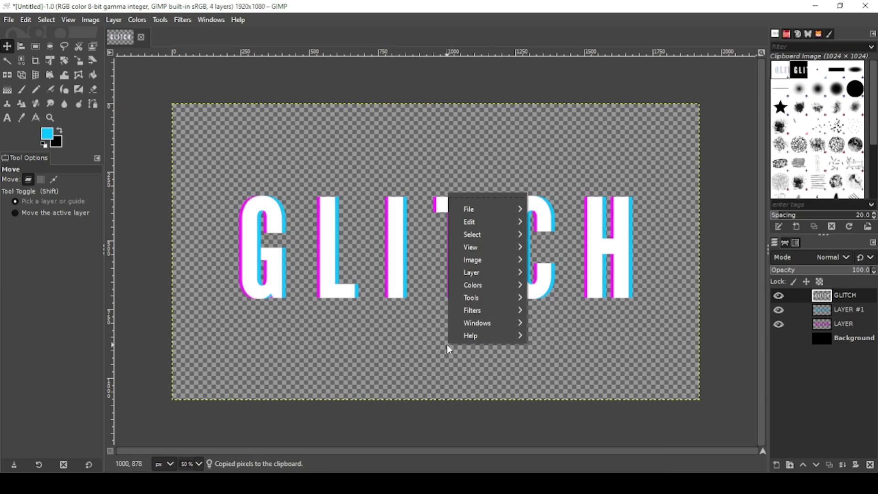
mouse_move(471, 222)
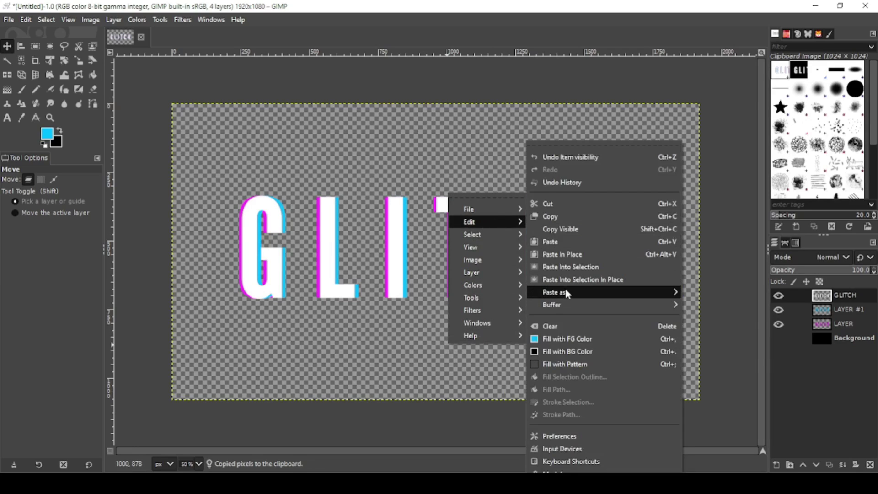
mouse_move(621, 292)
left_click(707, 298)
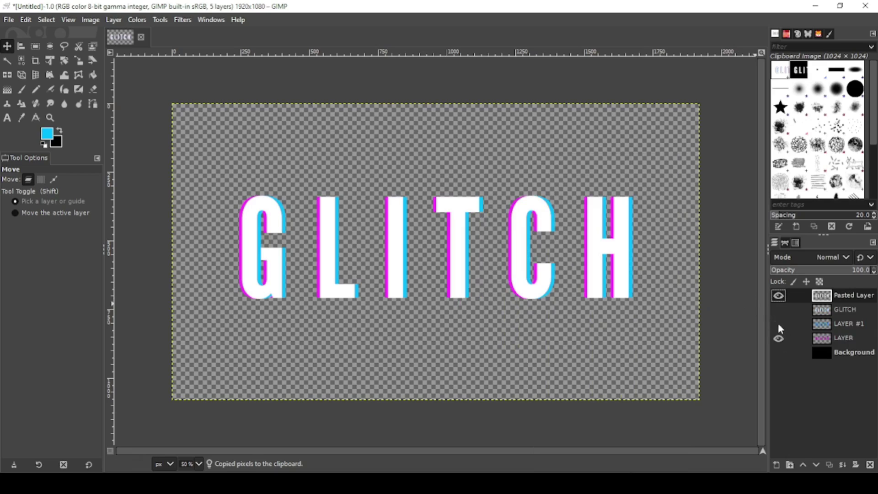
left_click(779, 338)
left_click(780, 296)
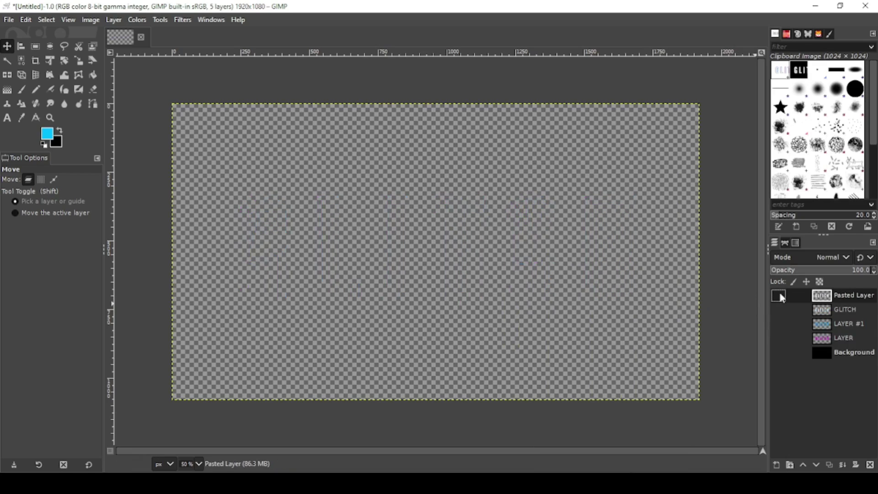
left_click(779, 296)
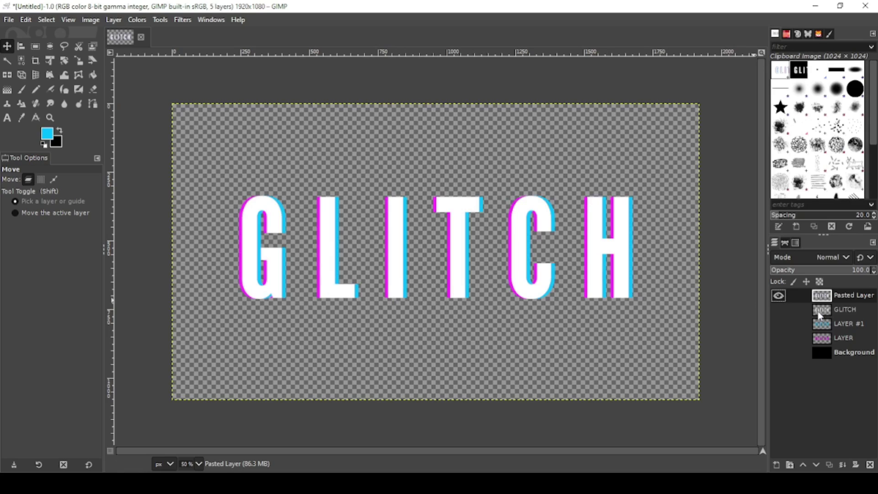
Step: Float a thin strip across the letter tops, shift it right, and anchor it
left_click(36, 47)
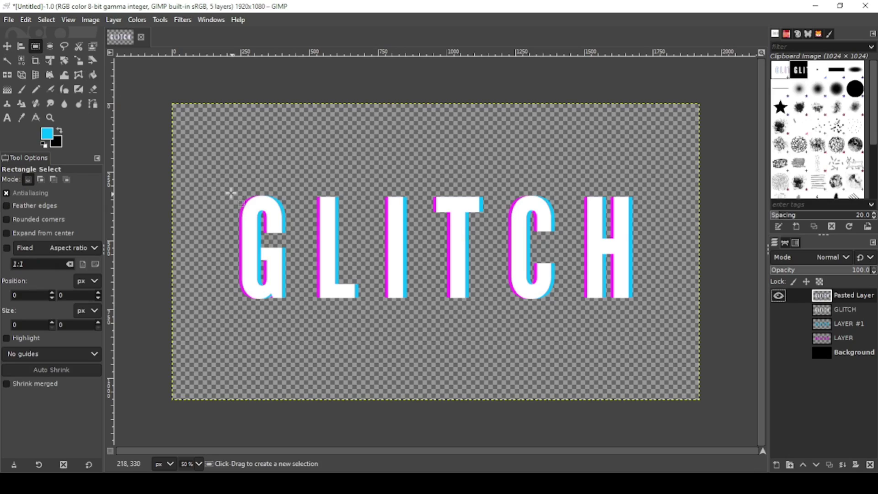
left_click_drag(225, 212, 644, 214)
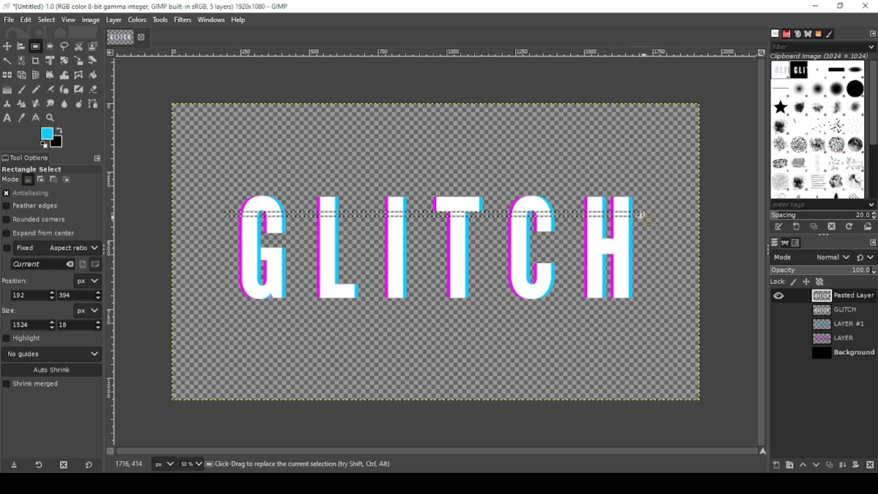
right_click(454, 214)
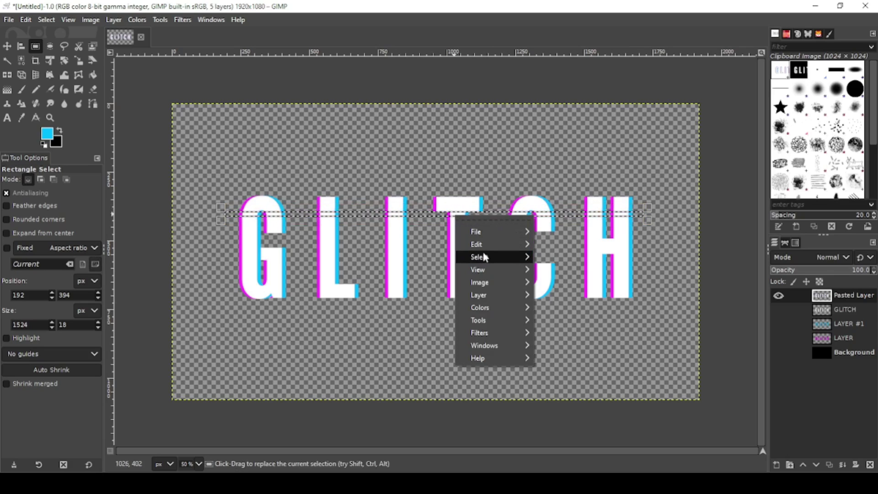
mouse_move(490, 254)
left_click(554, 293)
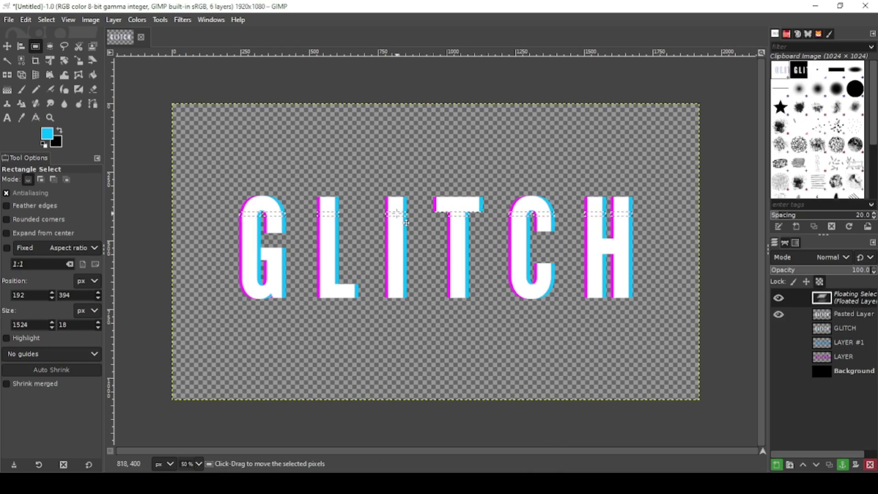
left_click_drag(406, 223, 413, 222)
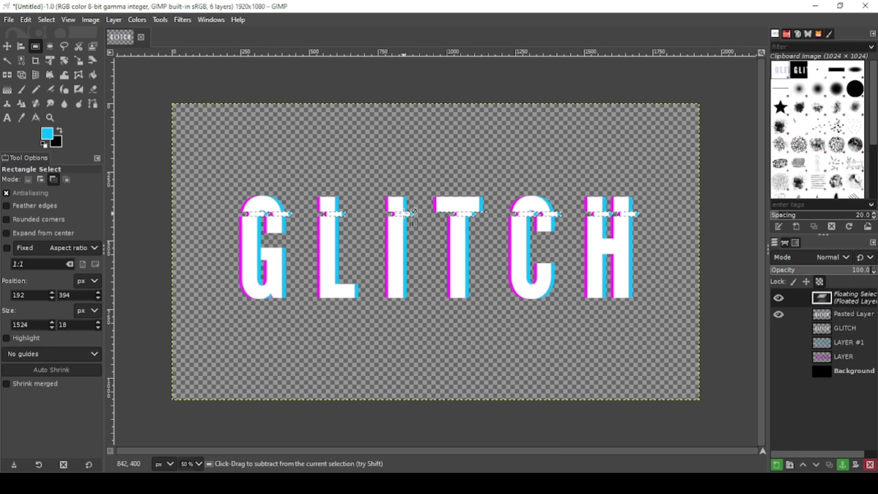
left_click(219, 162)
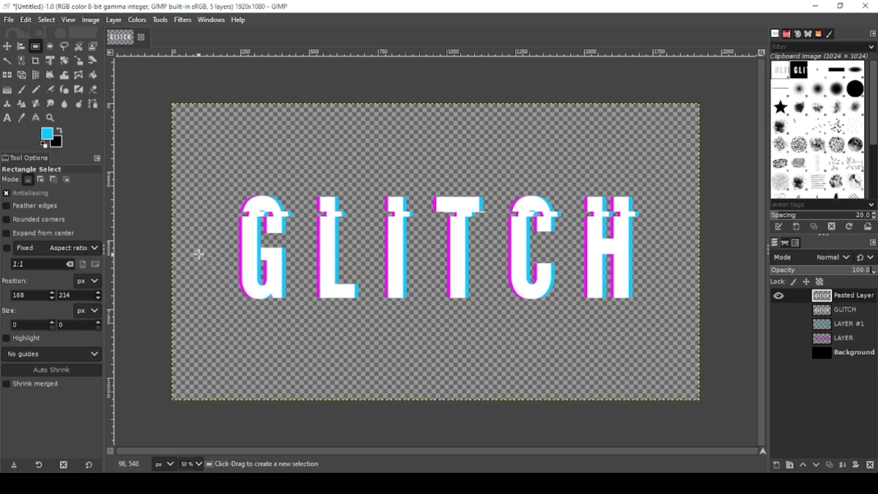
Step: Float a thin strip through the middle of the letters, shift it 14 px left, and anchor it
left_click_drag(227, 238, 641, 231)
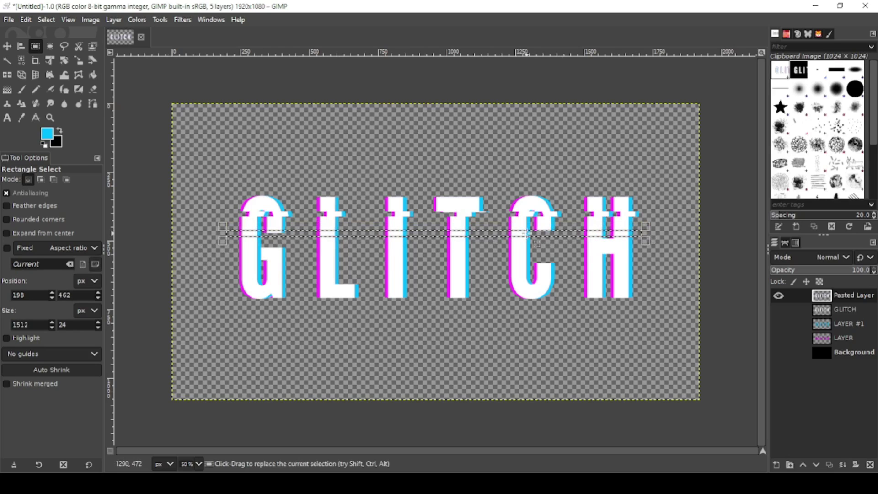
right_click(529, 236)
mouse_move(551, 272)
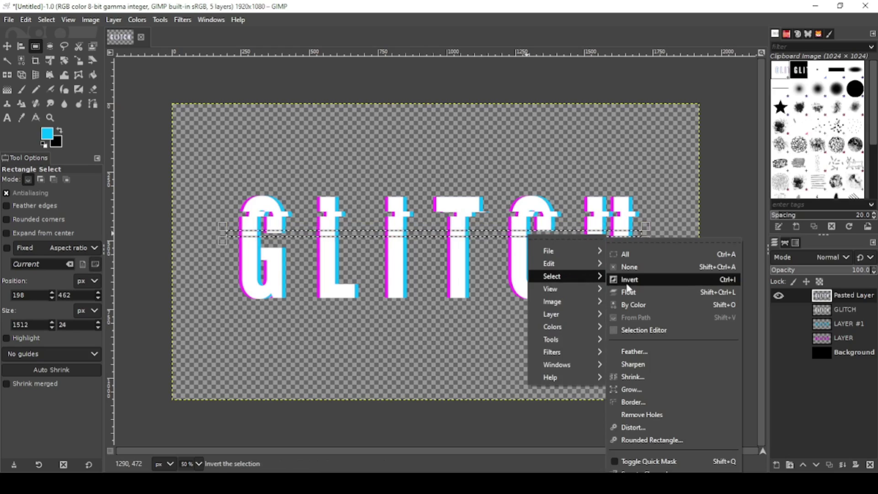
left_click(628, 289)
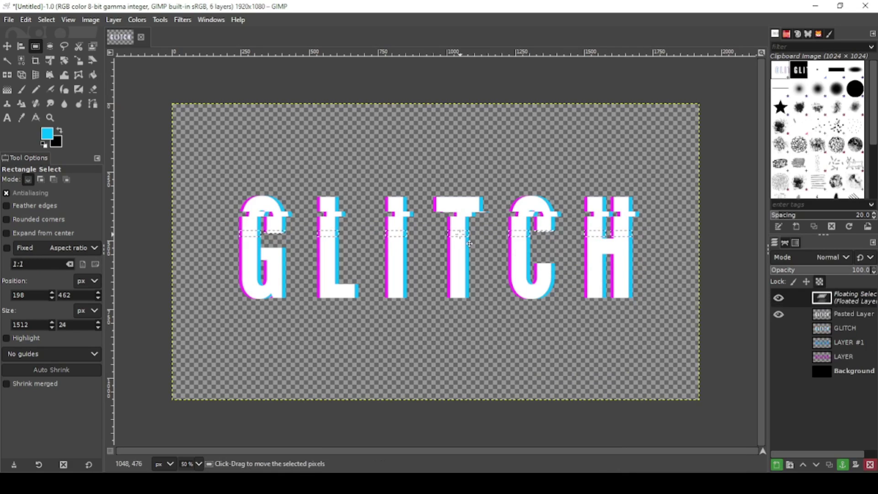
left_click_drag(470, 244, 466, 243)
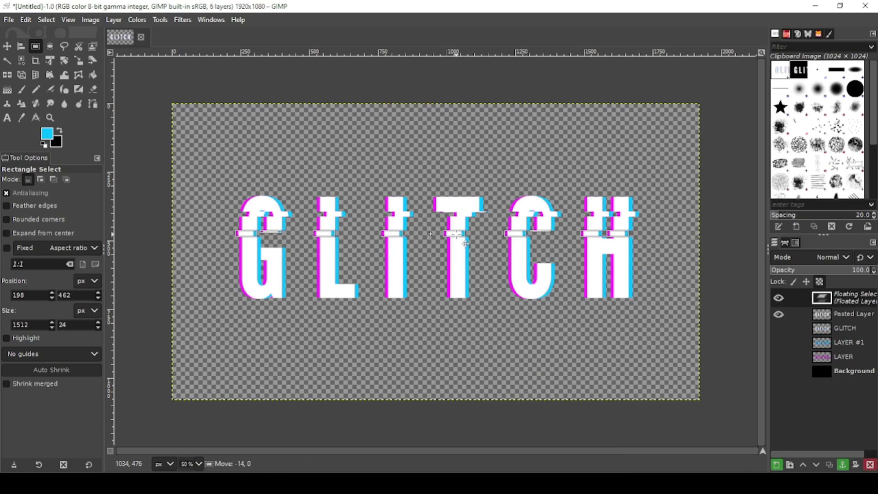
left_click_drag(465, 243, 465, 243)
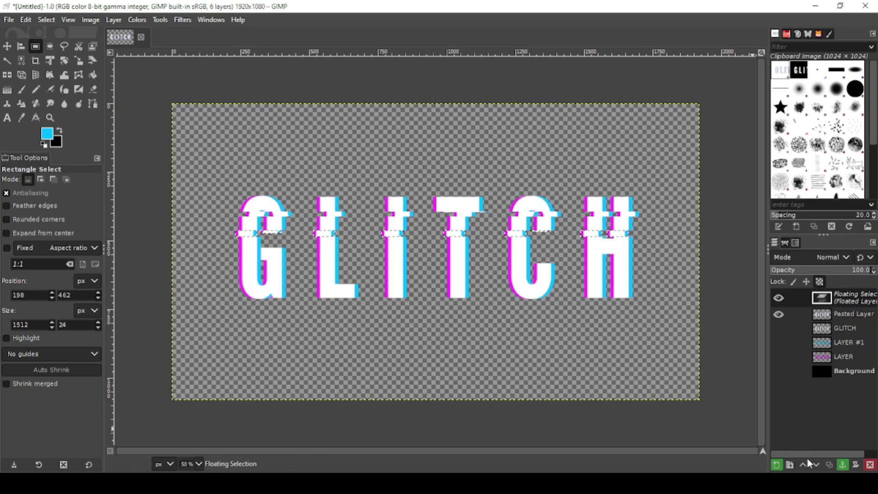
left_click(844, 466)
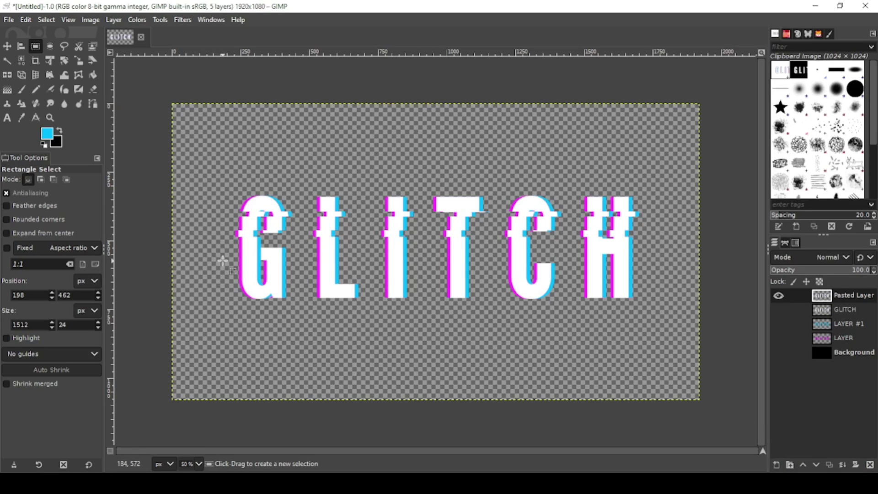
Step: Float a thin strip across the lower letters, slide it sideways, and anchor it
left_click_drag(223, 261, 654, 265)
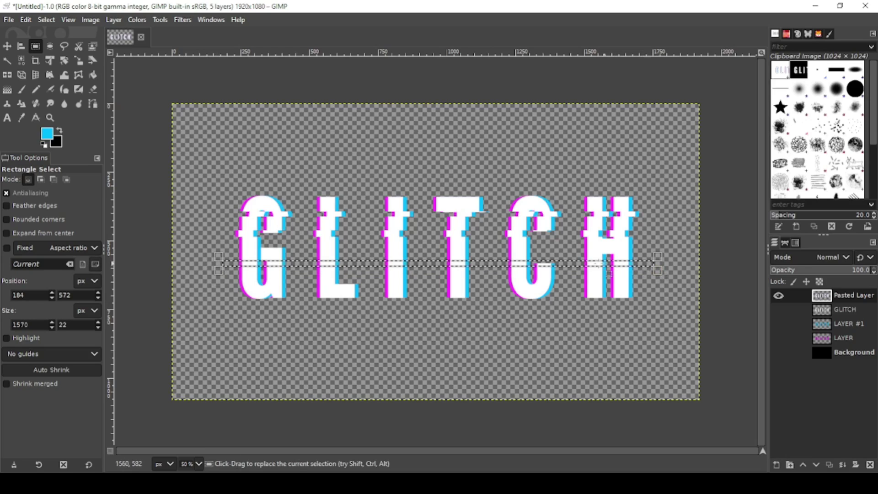
right_click(549, 267)
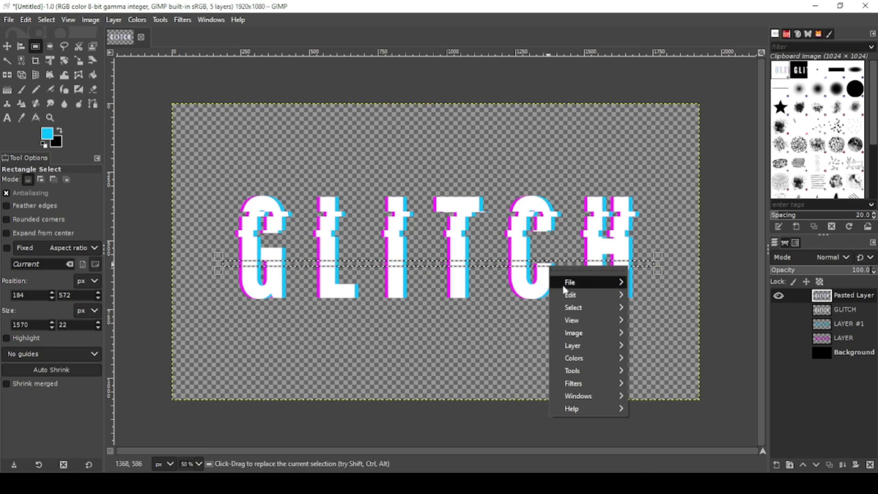
mouse_move(576, 308)
left_click(647, 296)
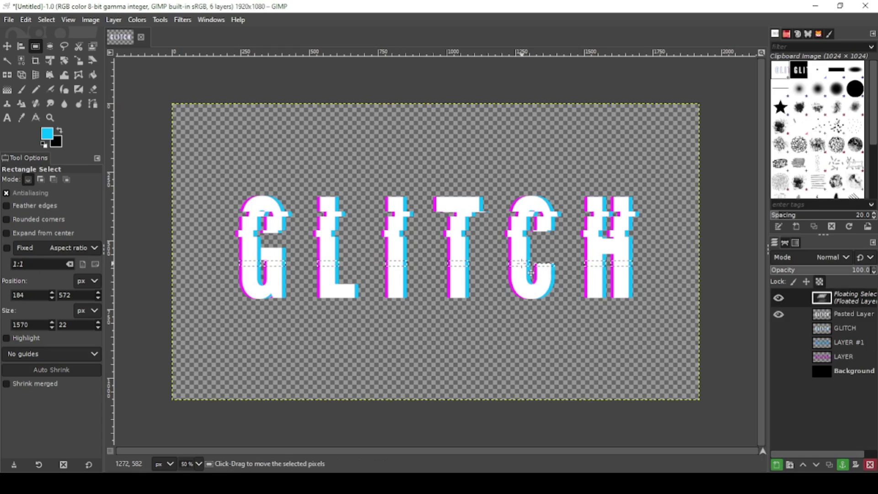
left_click_drag(530, 273, 536, 272)
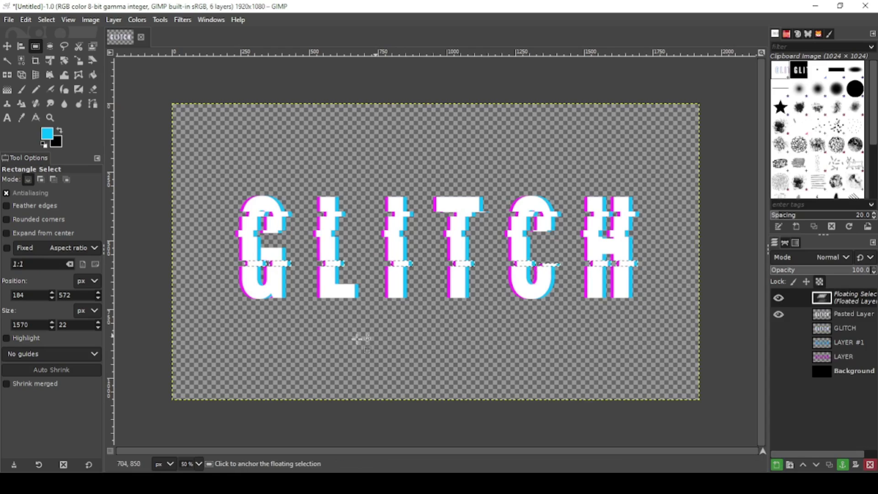
left_click(842, 465)
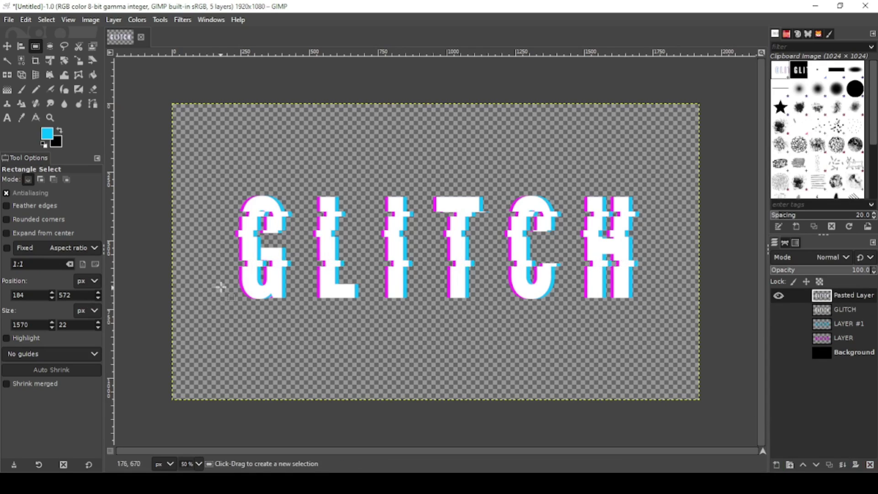
Step: Float a thin strip along the letters' bottom, move it about 12 px left, and anchor it
left_click_drag(225, 286, 645, 282)
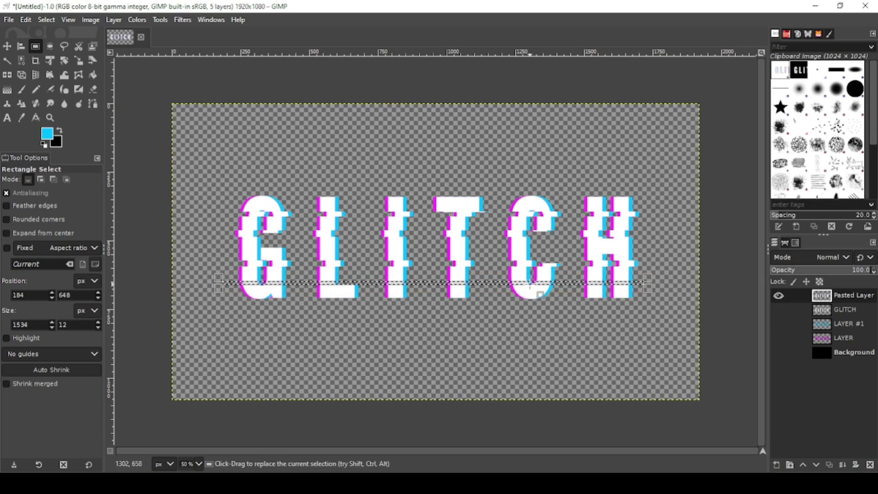
right_click(529, 288)
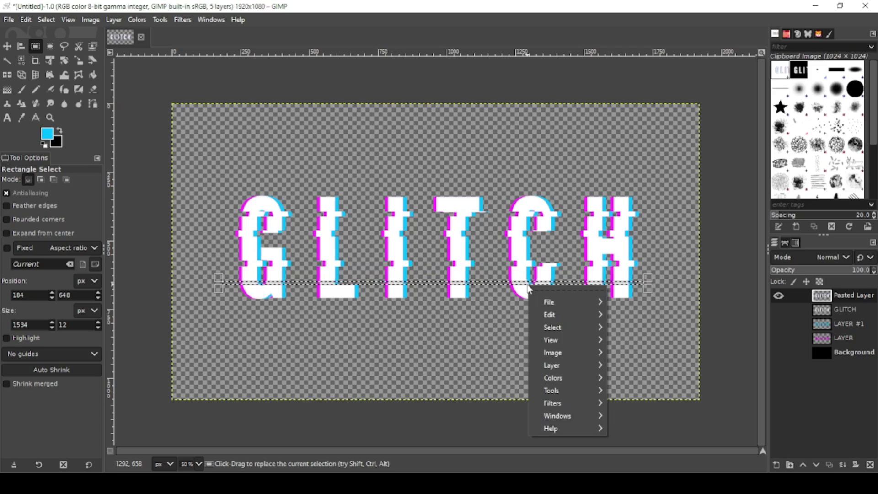
mouse_move(599, 328)
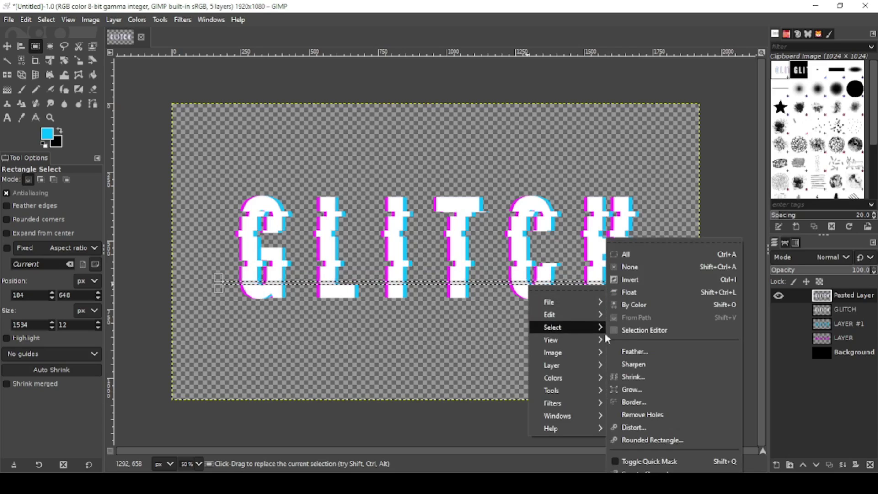
left_click(624, 292)
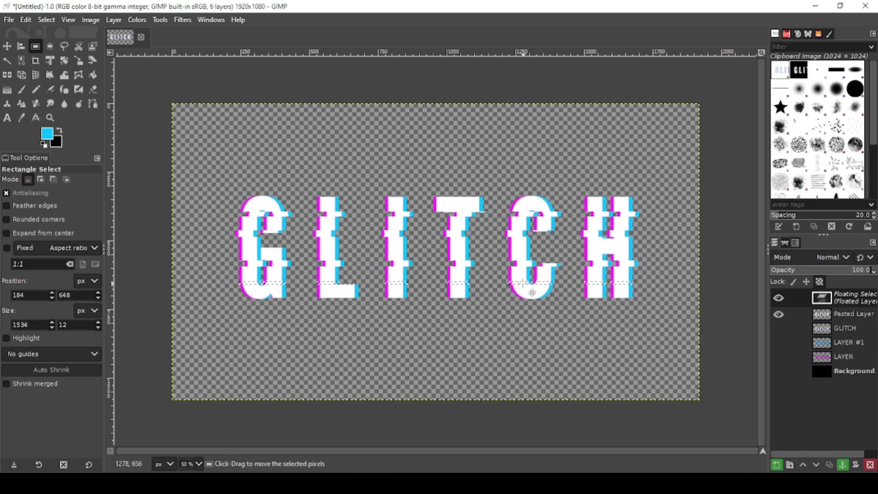
left_click_drag(532, 293, 531, 293)
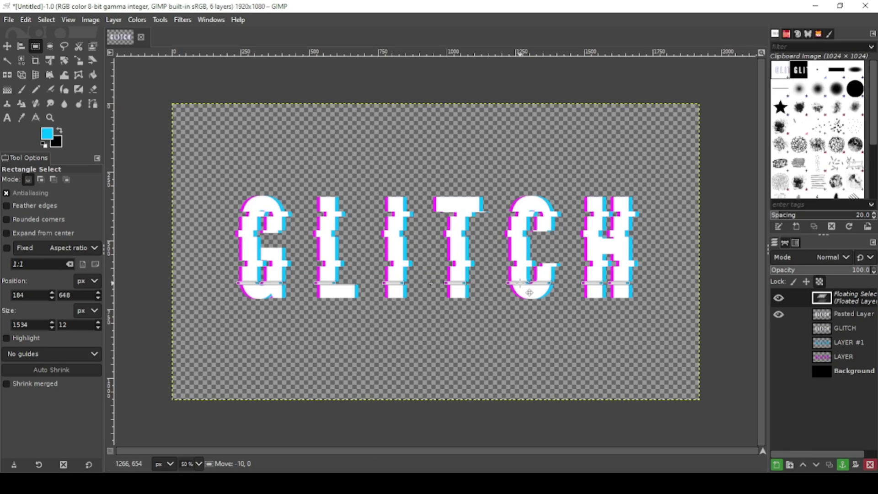
left_click_drag(529, 292, 529, 292)
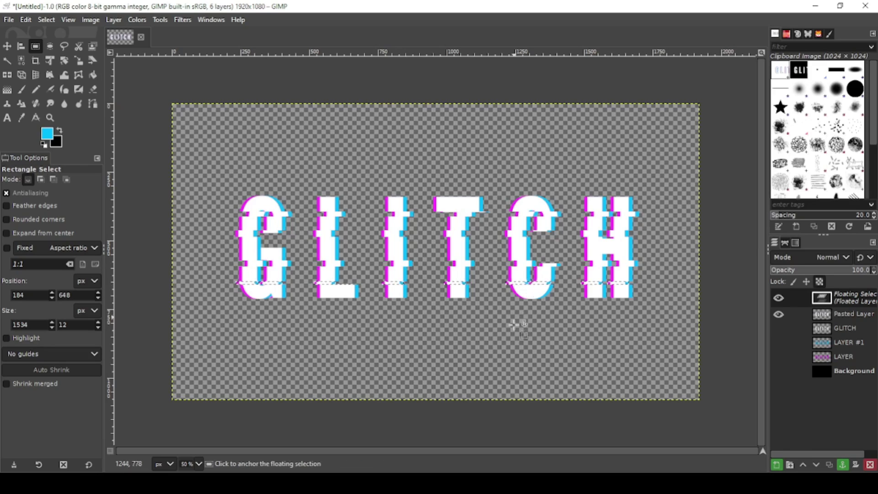
left_click(845, 465)
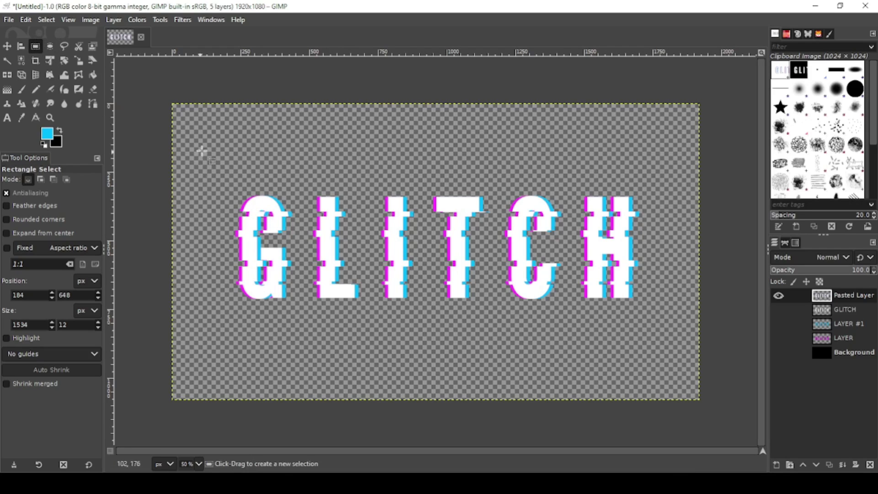
Step: Float the G and slide it right, closer to the L
left_click_drag(202, 150, 303, 333)
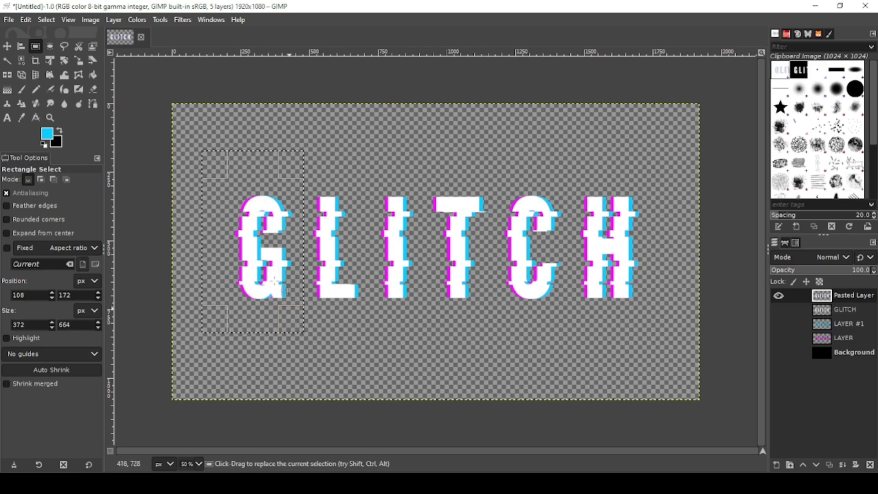
right_click(261, 250)
mouse_move(294, 291)
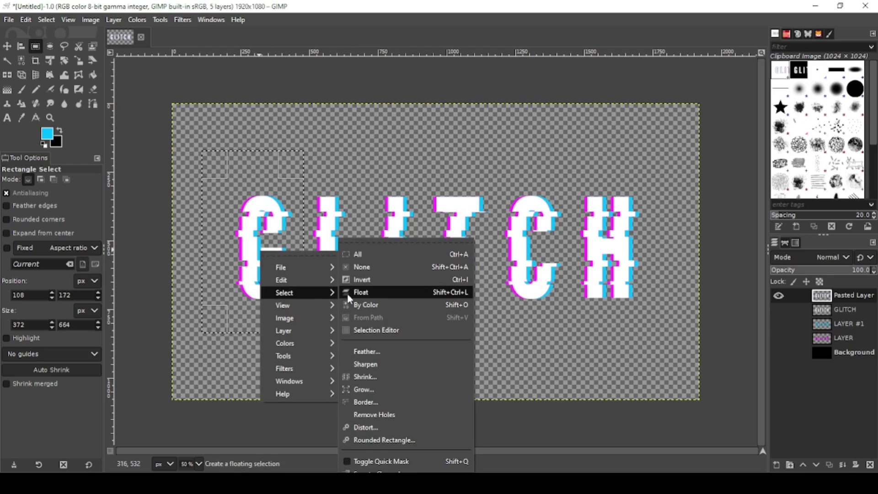
left_click(348, 293)
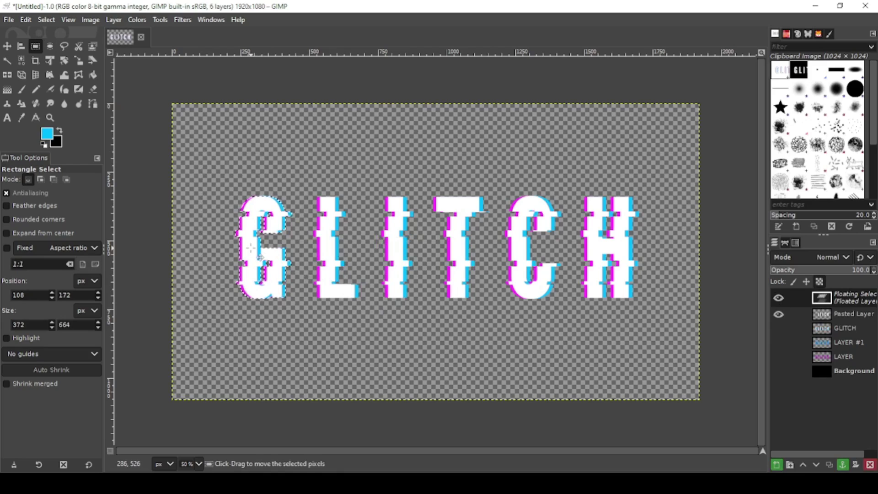
left_click_drag(252, 248, 273, 248)
left_click(245, 191)
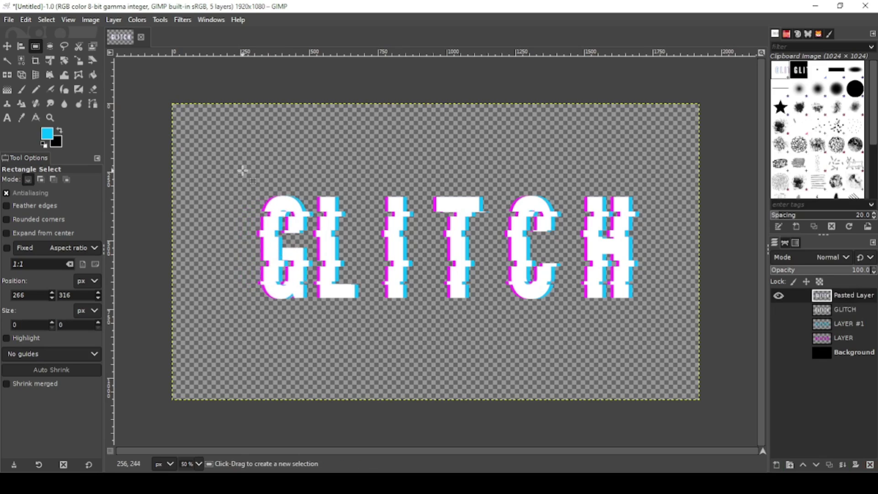
Step: Float the G and L together and slide them right against the I
left_click_drag(244, 165, 372, 330)
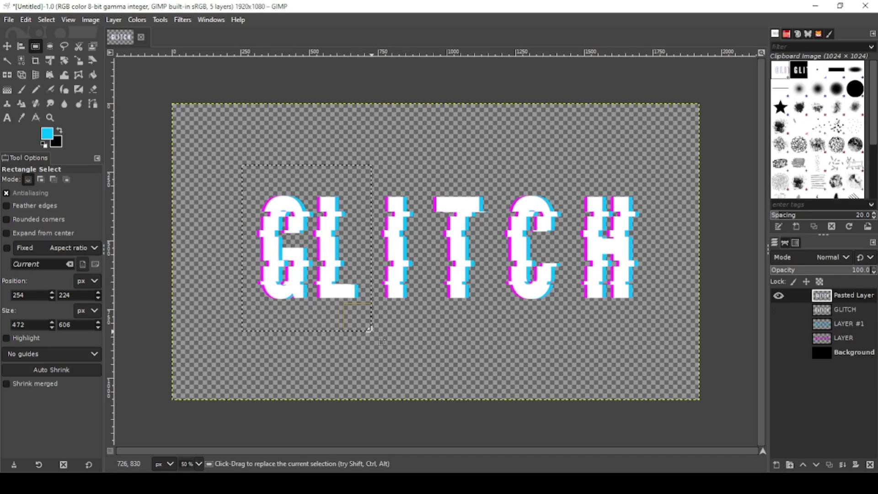
right_click(330, 251)
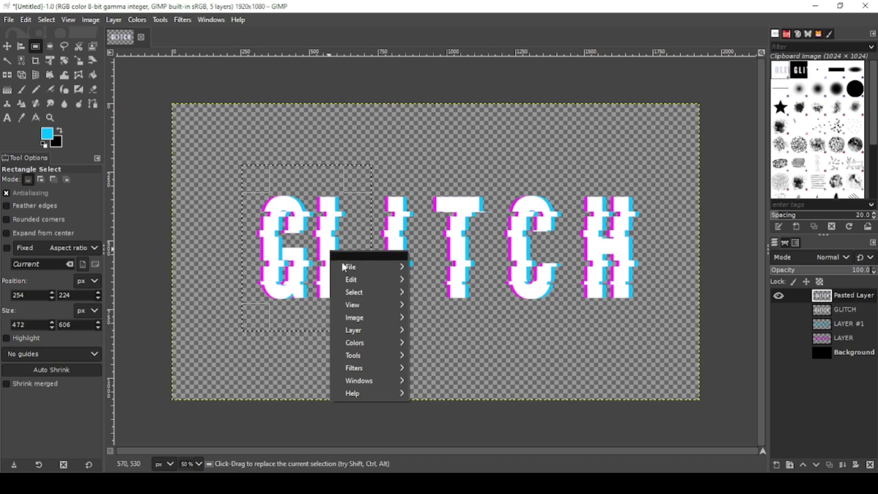
mouse_move(357, 292)
left_click(434, 291)
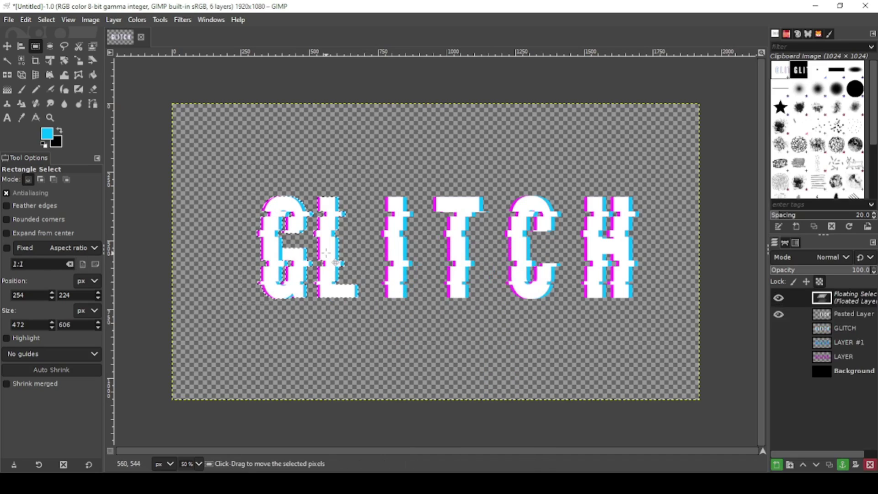
left_click_drag(327, 251, 346, 257)
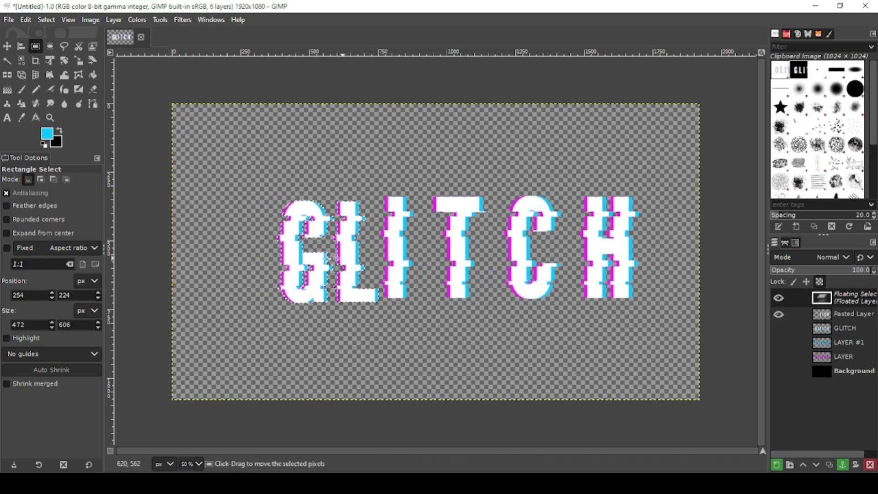
left_click_drag(281, 235, 261, 232)
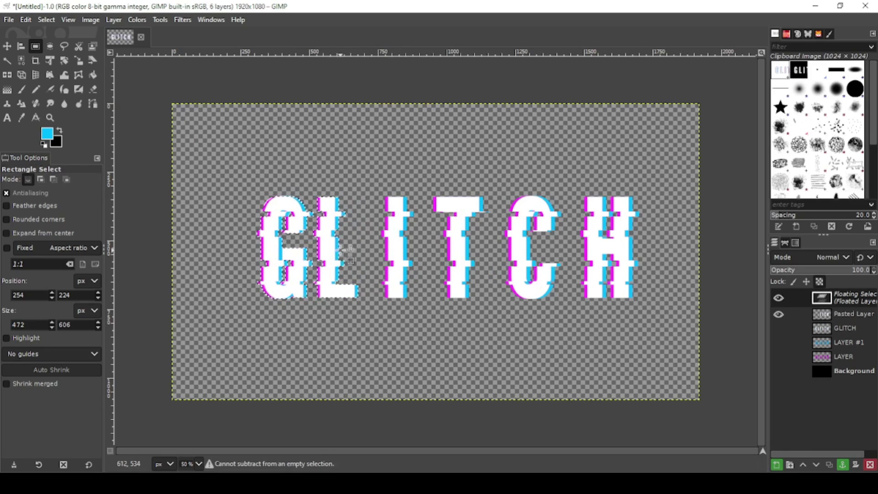
left_click_drag(341, 251, 362, 251)
left_click(235, 137)
Step: Float G-L-I, then G-L-I-T, sliding each group right to tighten the spacing
left_click_drag(235, 138, 424, 331)
right_click(348, 245)
mouse_move(394, 290)
left_click(458, 288)
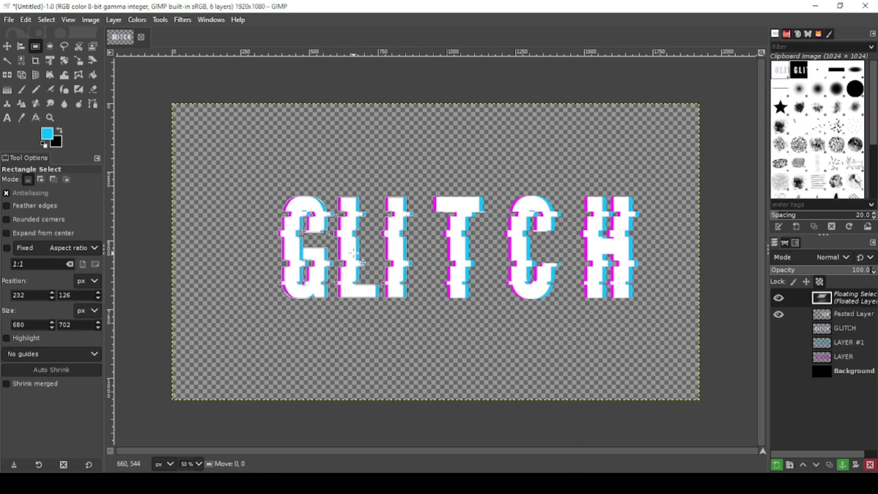
left_click_drag(362, 263, 381, 262)
left_click(269, 160)
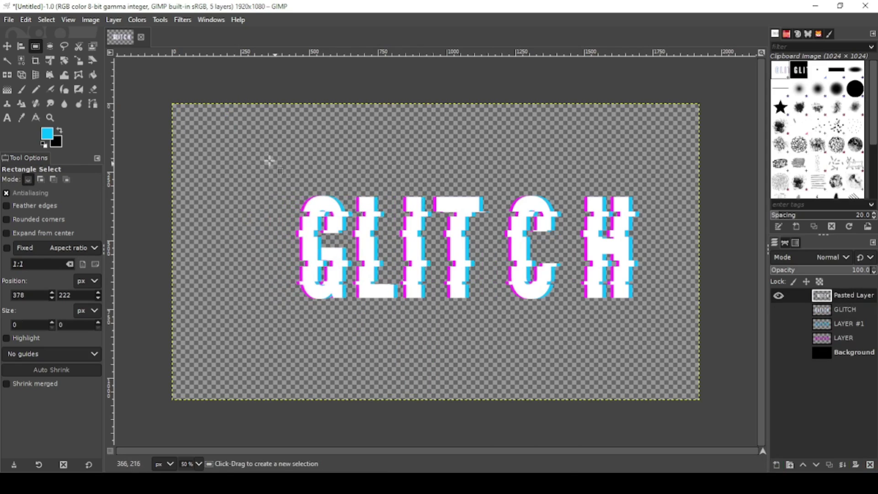
left_click_drag(251, 146, 497, 329)
right_click(421, 245)
mouse_move(435, 290)
left_click(496, 279)
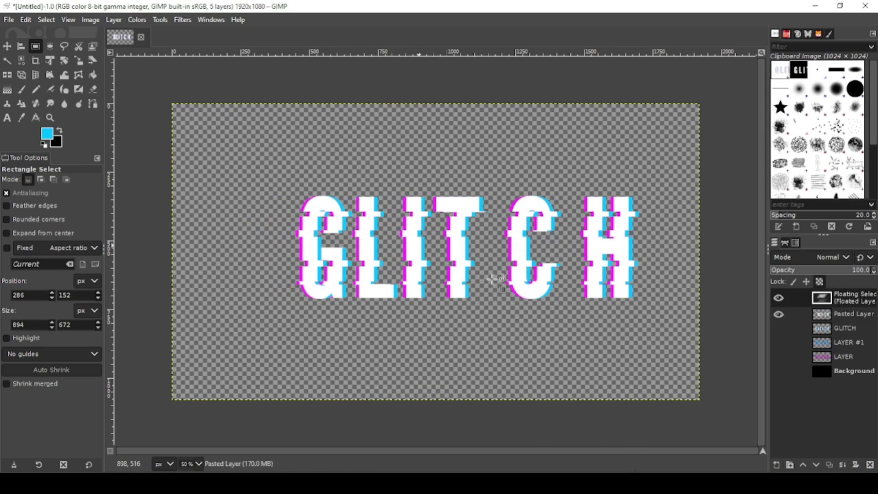
left_click_drag(419, 244, 437, 244)
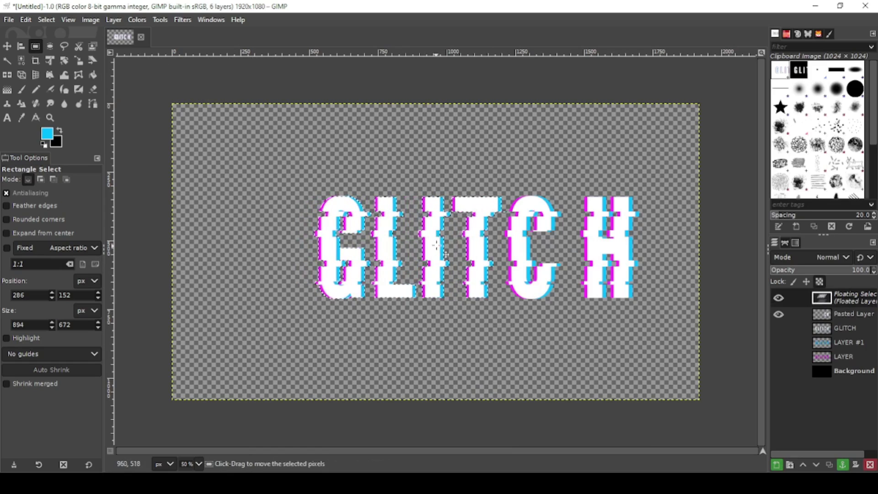
left_click(269, 147)
Step: Float all letters left of the H and slide them right toward it
left_click_drag(269, 148, 574, 330)
right_click(476, 245)
mouse_move(501, 286)
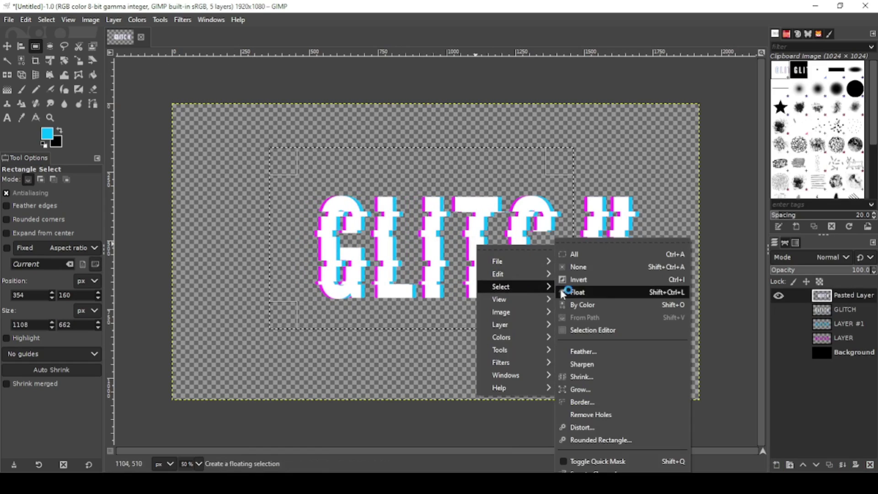
left_click(564, 293)
left_click_drag(481, 250, 497, 251)
left_click(298, 141)
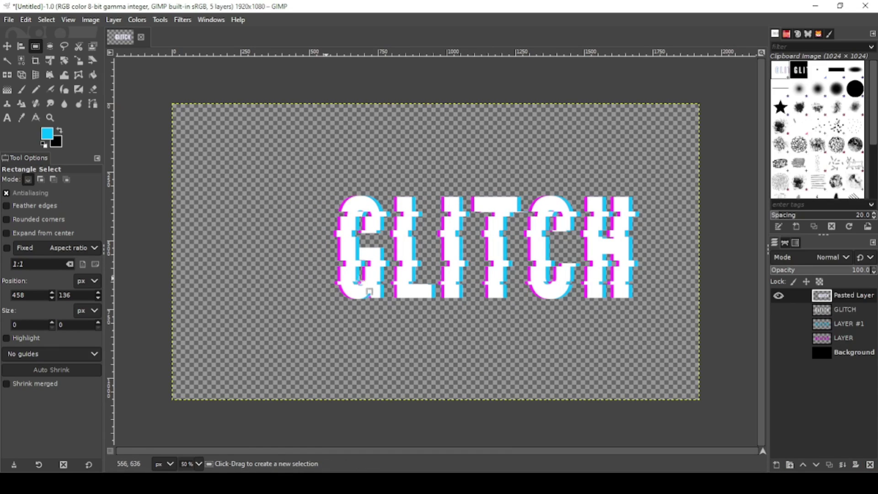
Step: Crop the Pasted Layer to its content and make the Background layer active
left_click(114, 20)
left_click(129, 227)
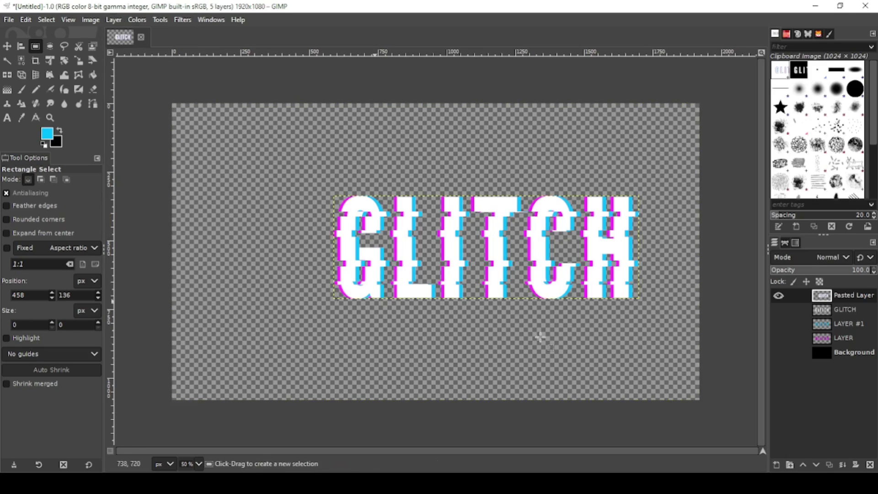
left_click(823, 353)
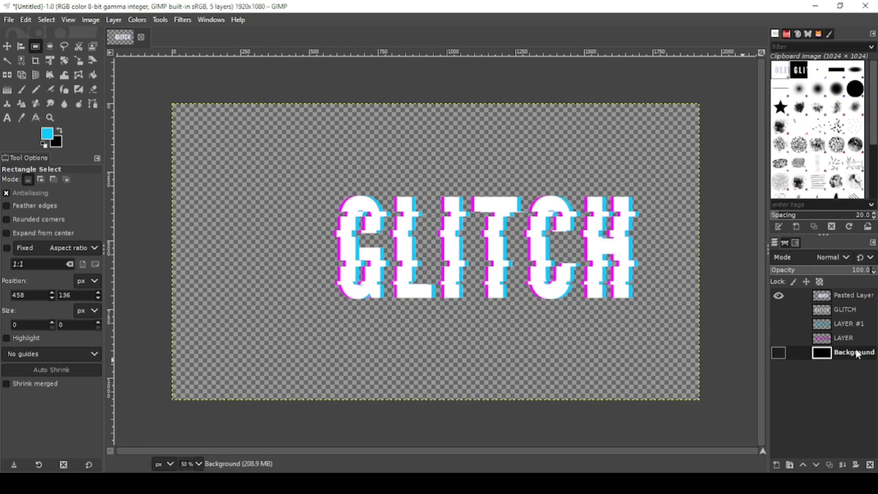
Step: Align the cropped Pasted Layer text to the image's centre and middle with the Alignment tool
left_click(21, 46)
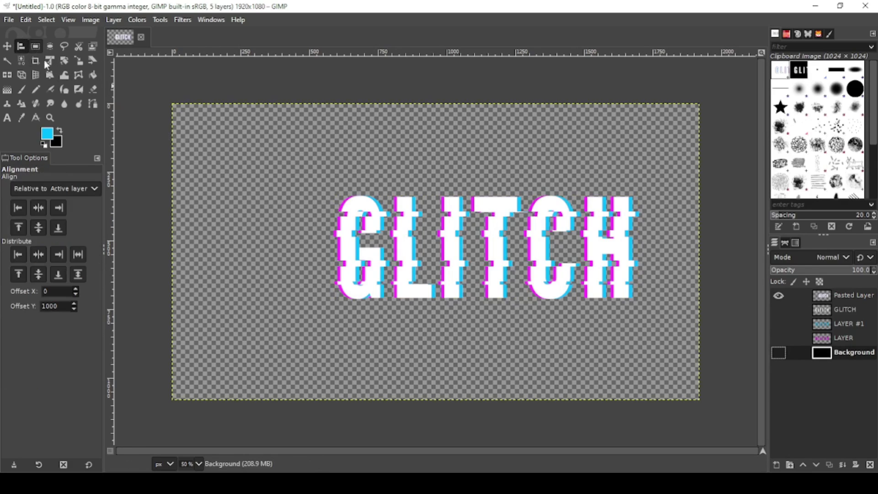
left_click(404, 223)
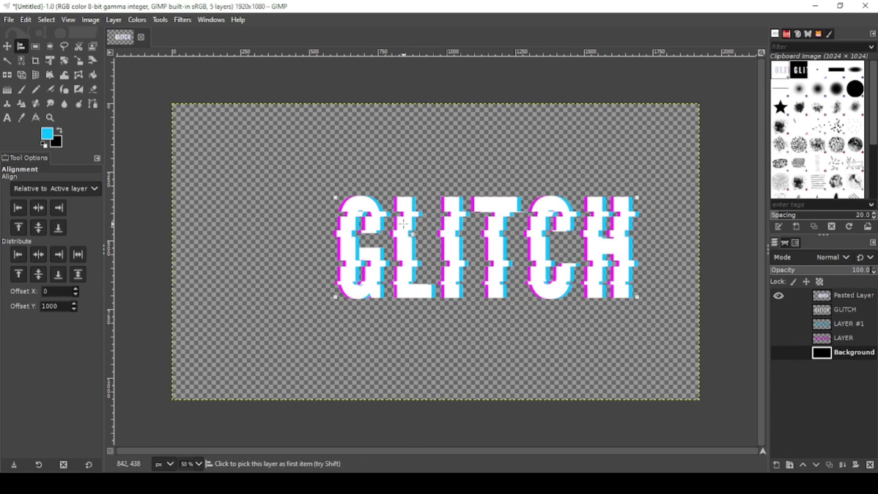
left_click(39, 208)
left_click(40, 228)
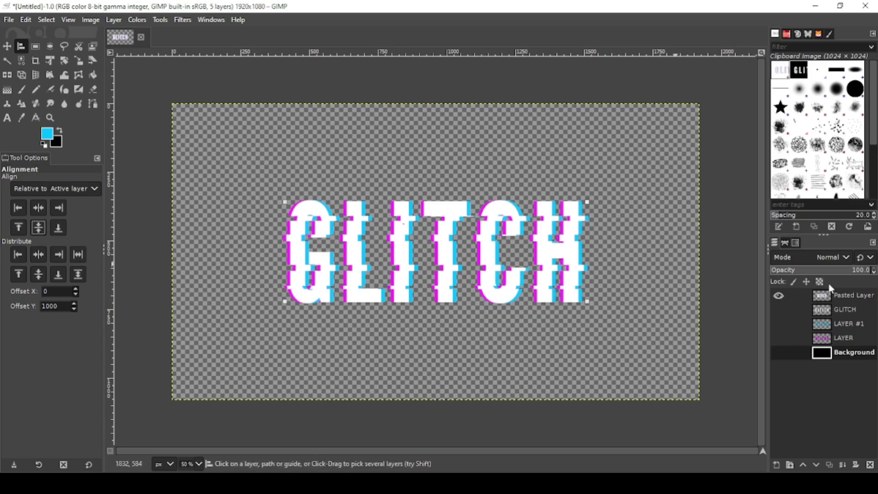
Step: Shear the Pasted Layer's GLITCH text into a forward slant and resize the layer to the 1920x1080 image
left_click(841, 295)
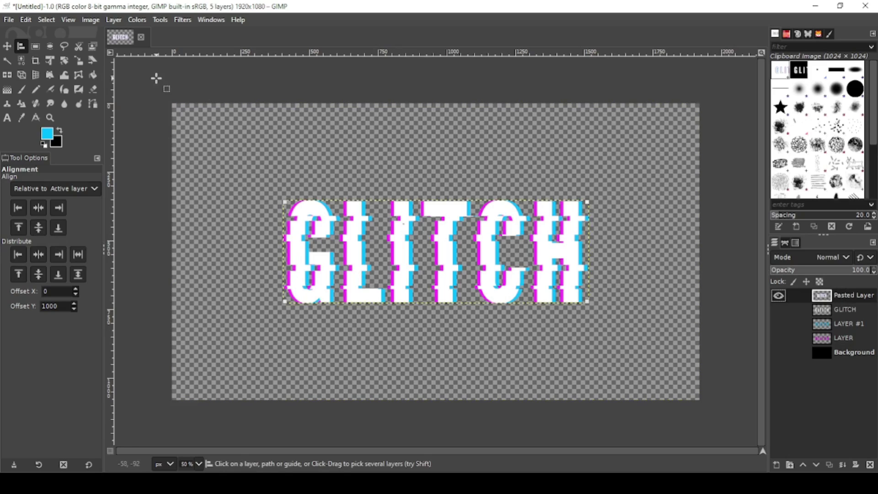
left_click(93, 60)
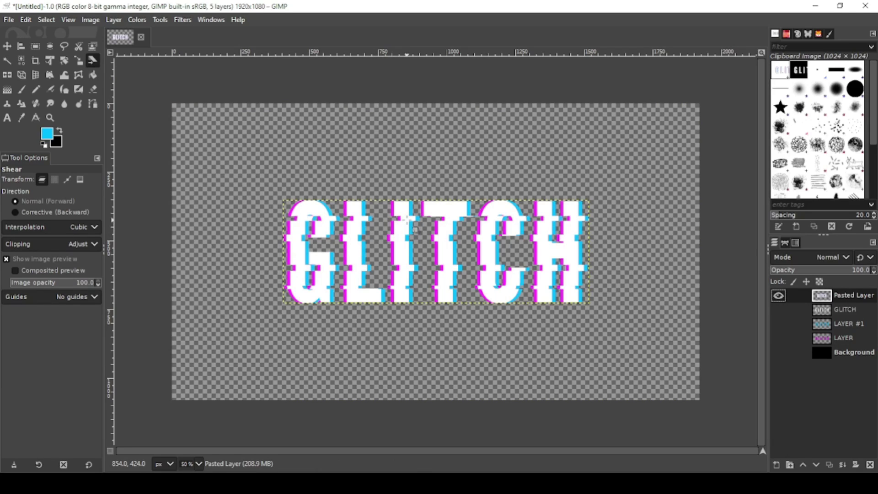
left_click(414, 231)
left_click_drag(444, 229, 471, 211)
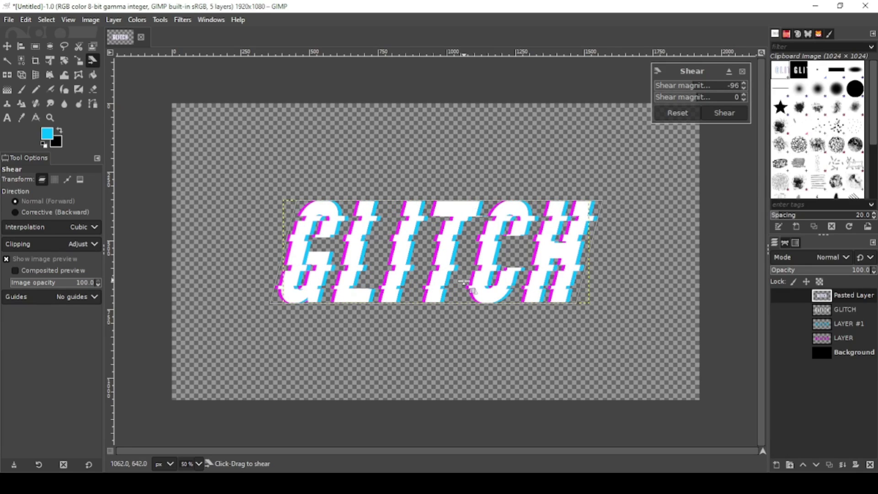
left_click(725, 113)
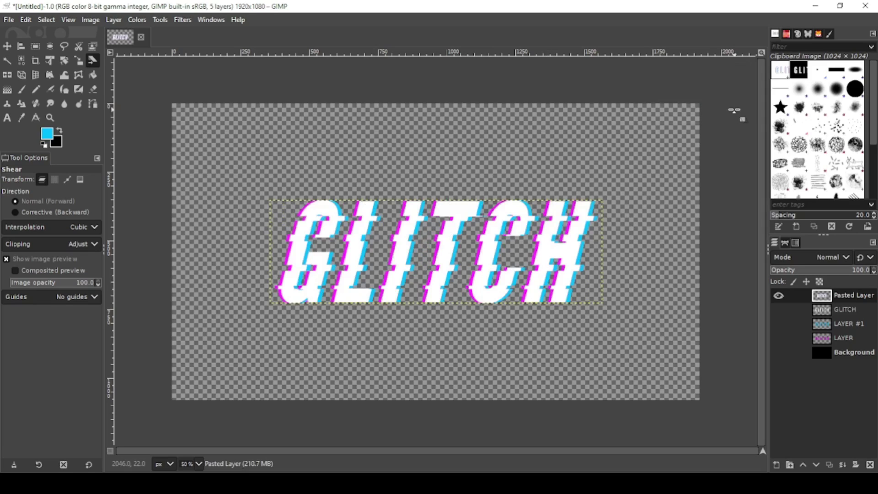
left_click(114, 20)
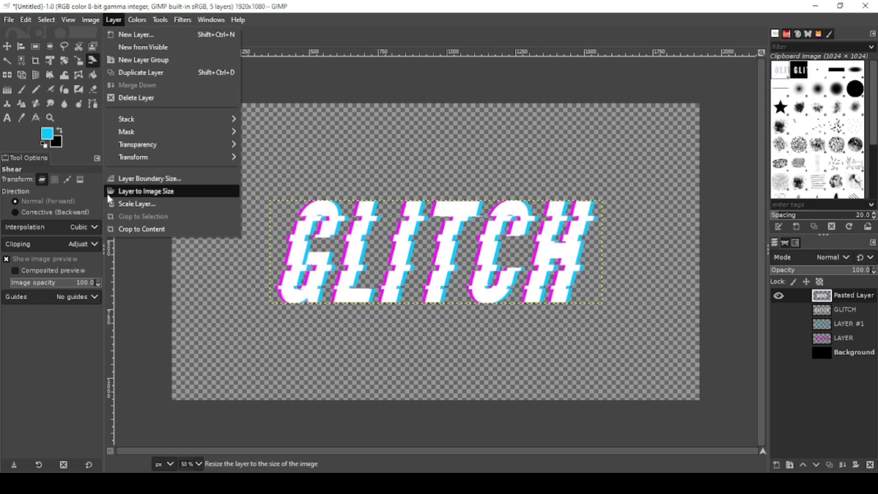
left_click(158, 192)
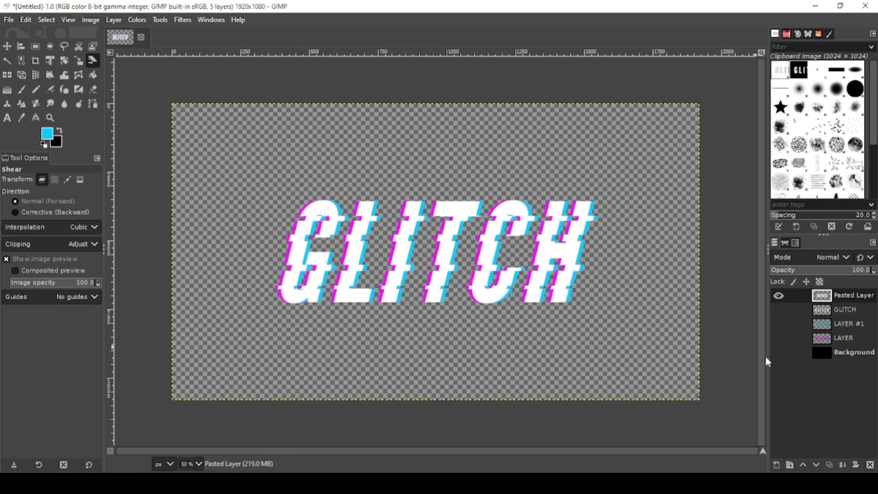
Step: Duplicate the slanted Pasted Layer and apply a size 4.00 Gaussian Blur to the lower copy
left_click(829, 464)
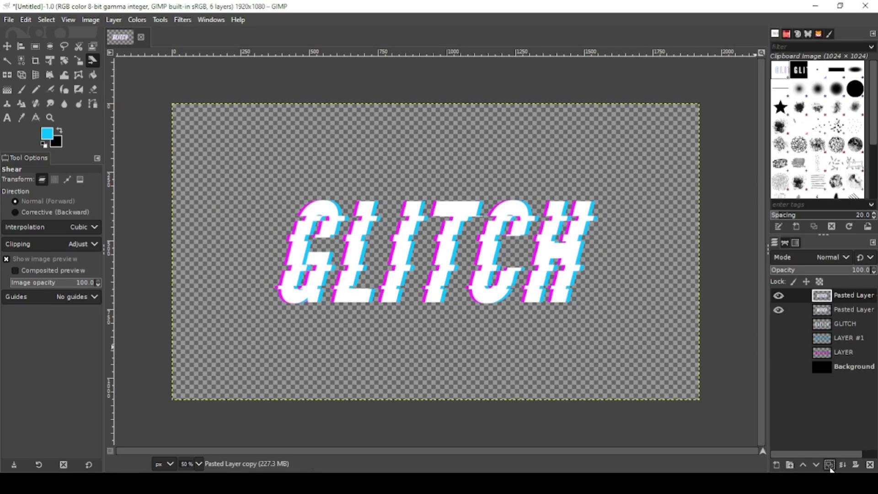
left_click(822, 314)
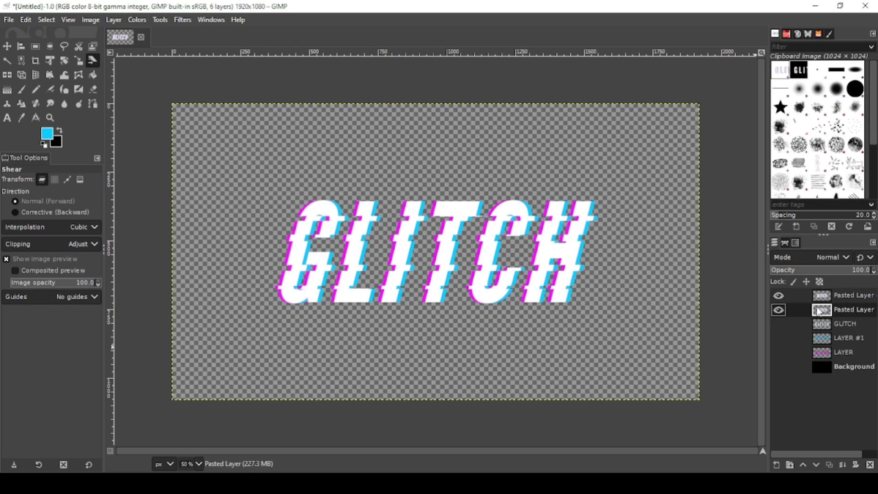
left_click(182, 20)
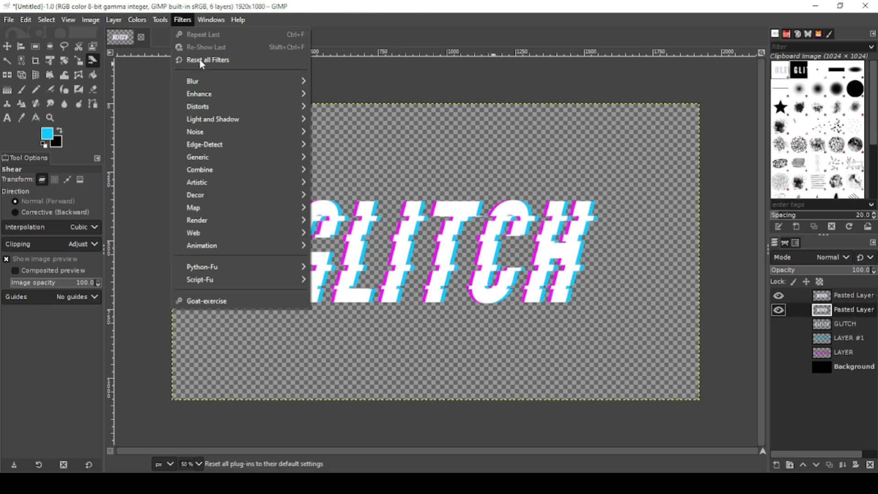
mouse_move(220, 84)
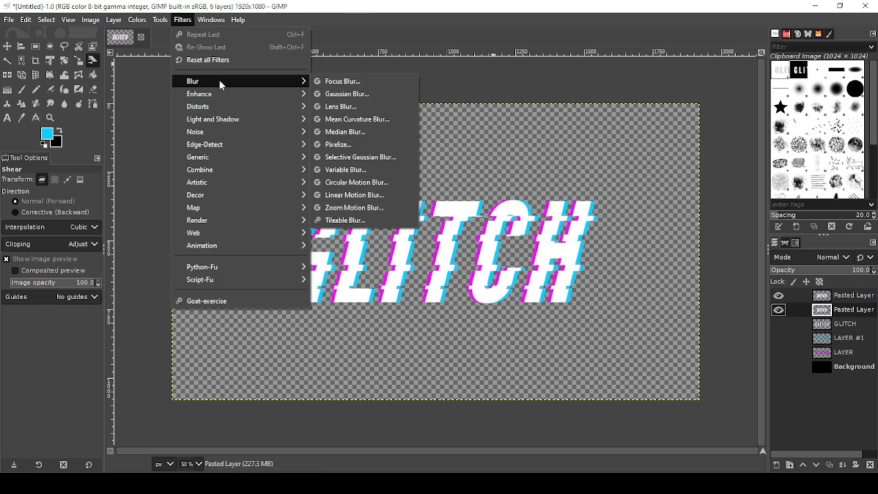
left_click(339, 93)
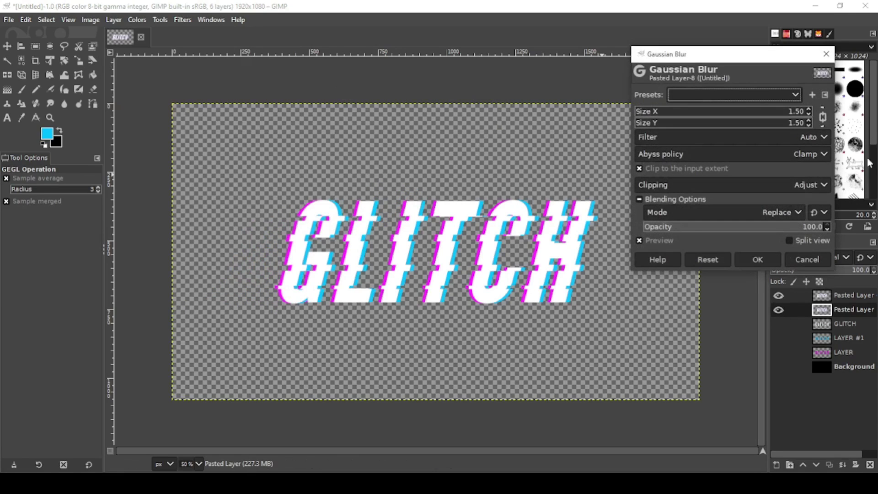
left_click(808, 108)
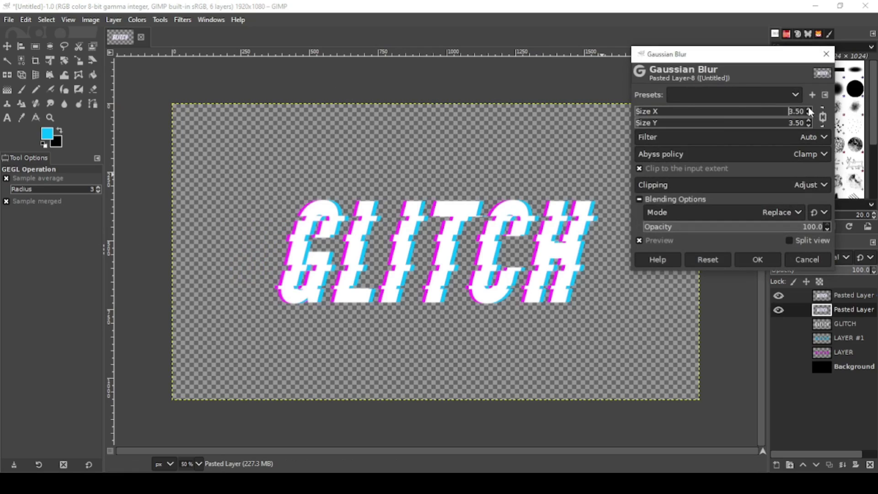
left_click_drag(808, 108, 798, 115)
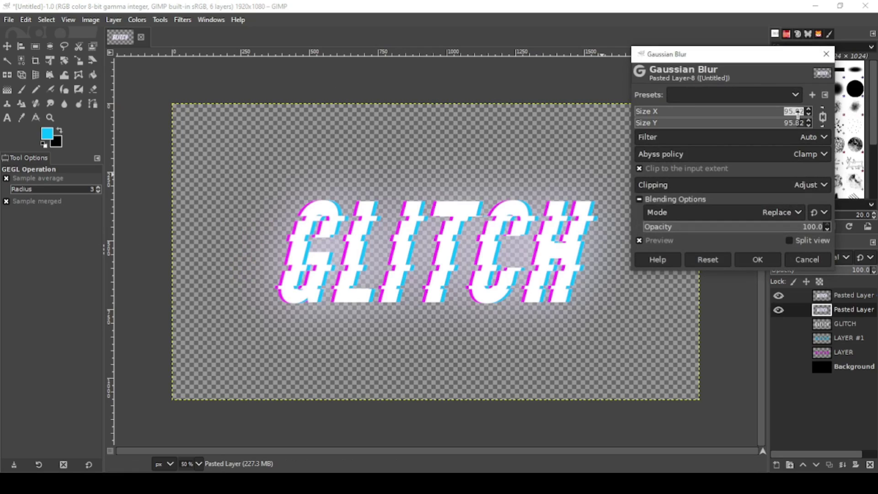
type("3")
key("Return")
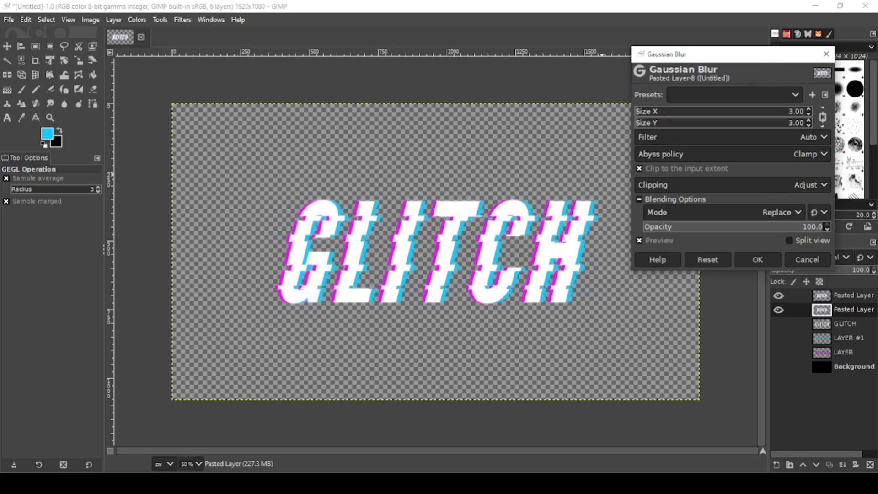
left_click(810, 109)
left_click(758, 260)
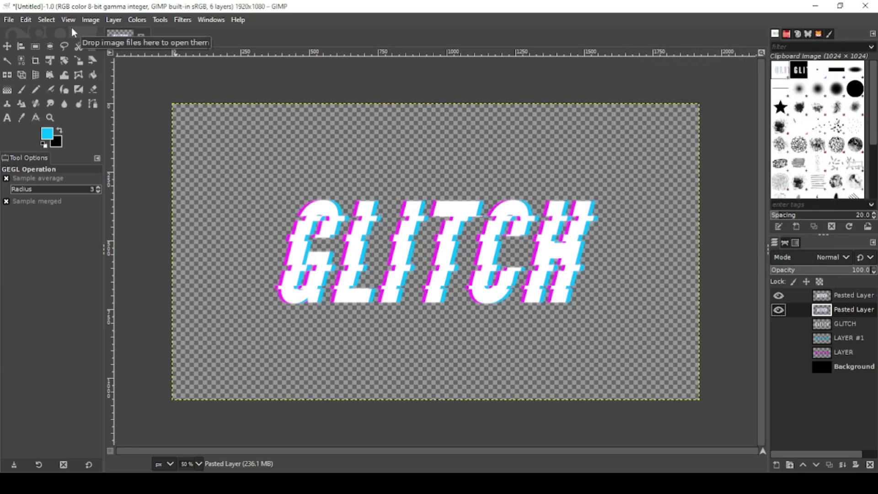
Step: Apply Pixelize with 13×13 pixel blocks to the blurred lower text copy
left_click(182, 19)
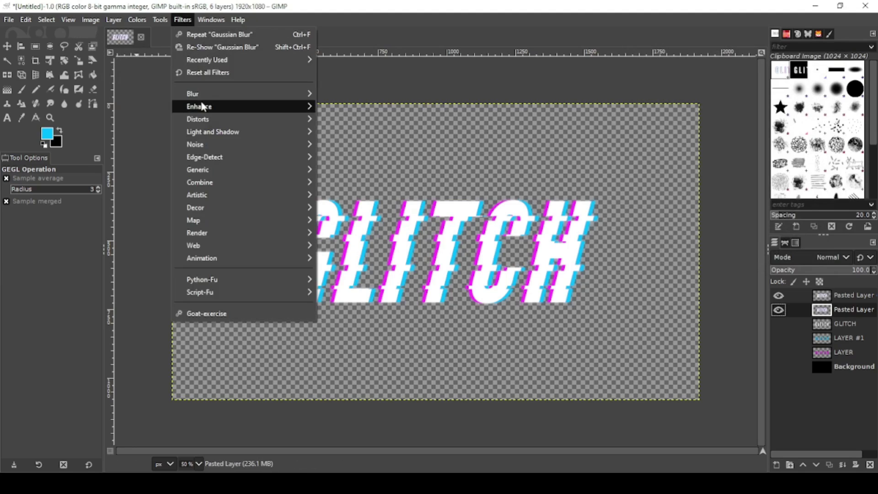
mouse_move(202, 96)
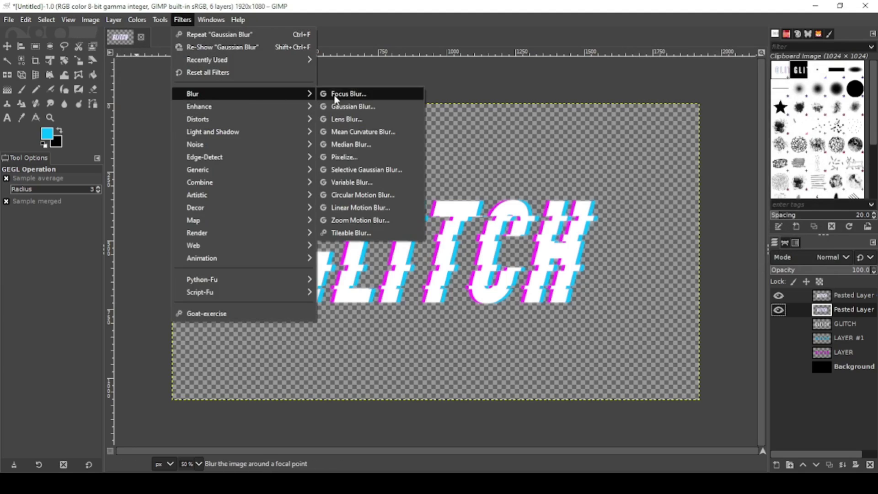
left_click(341, 158)
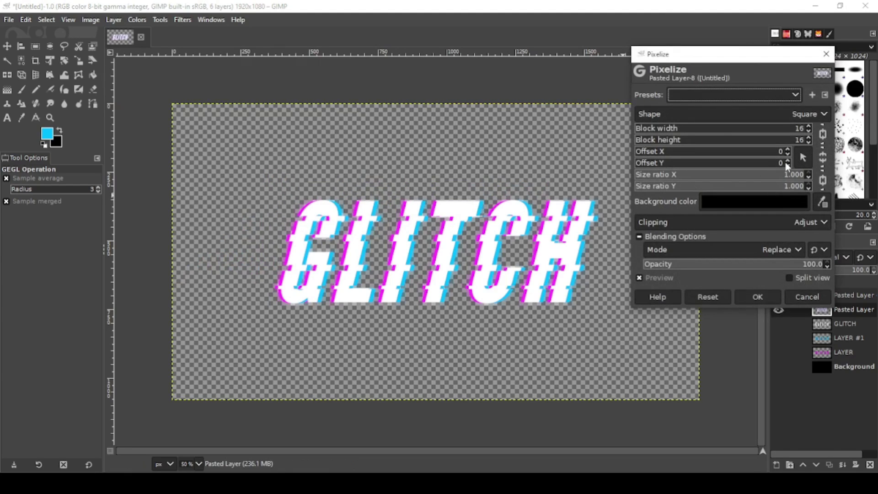
left_click(809, 141)
left_click(808, 141)
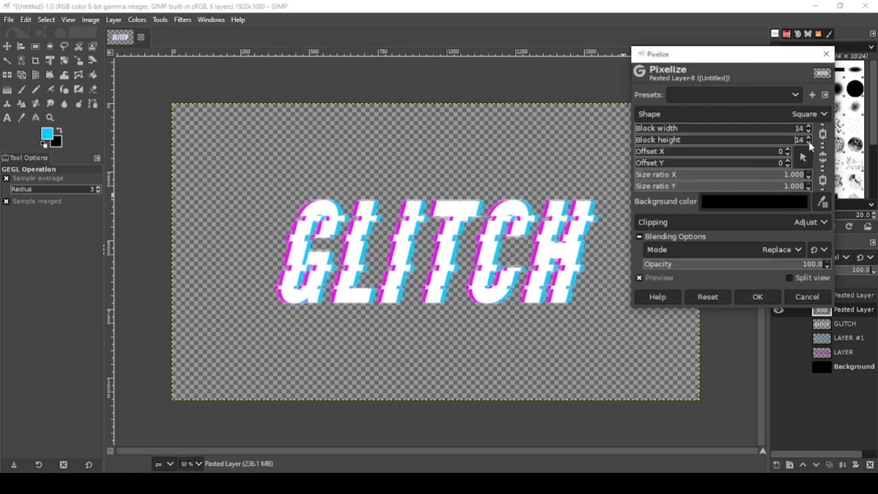
left_click(809, 142)
left_click(758, 299)
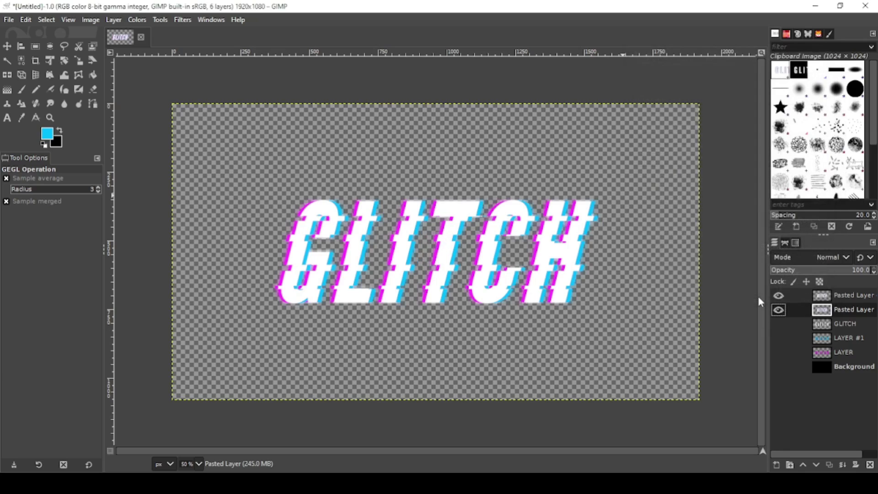
Step: Turn on visibility of the black Background layer
left_click(778, 368)
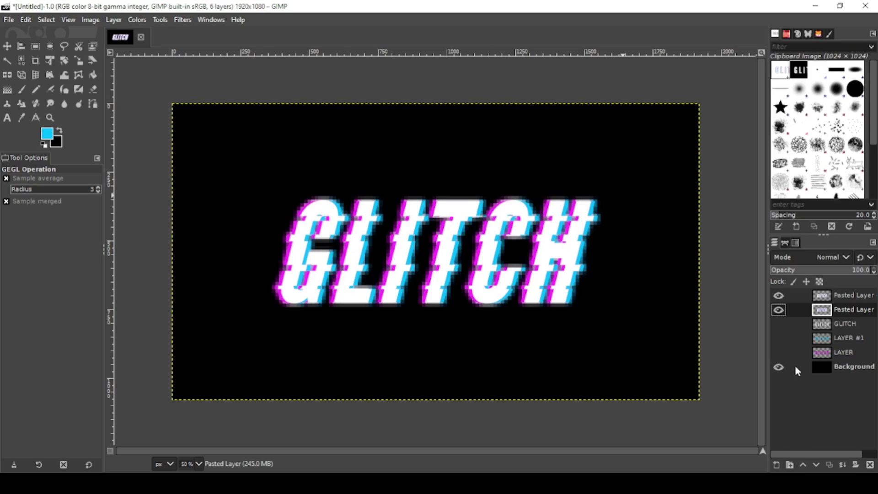
Step: Duplicate the Background layer and start CIE lch Noise with Dulling 1 and Lightness 100
left_click(822, 367)
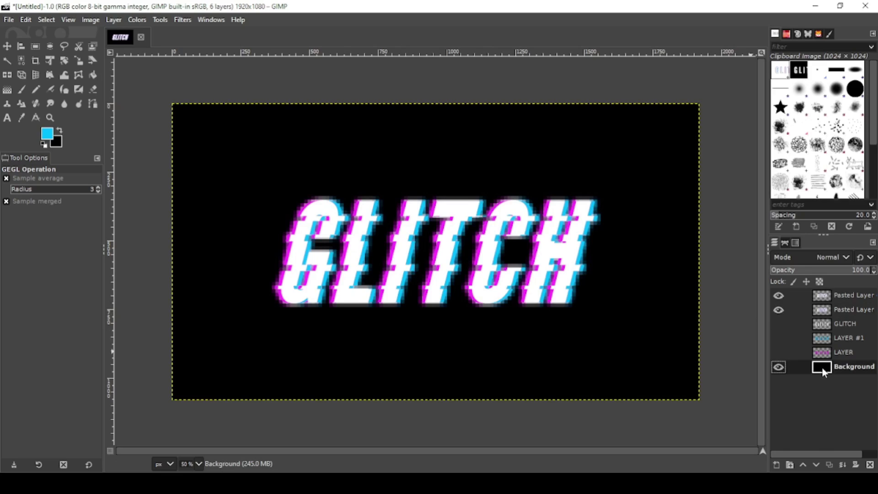
left_click(829, 464)
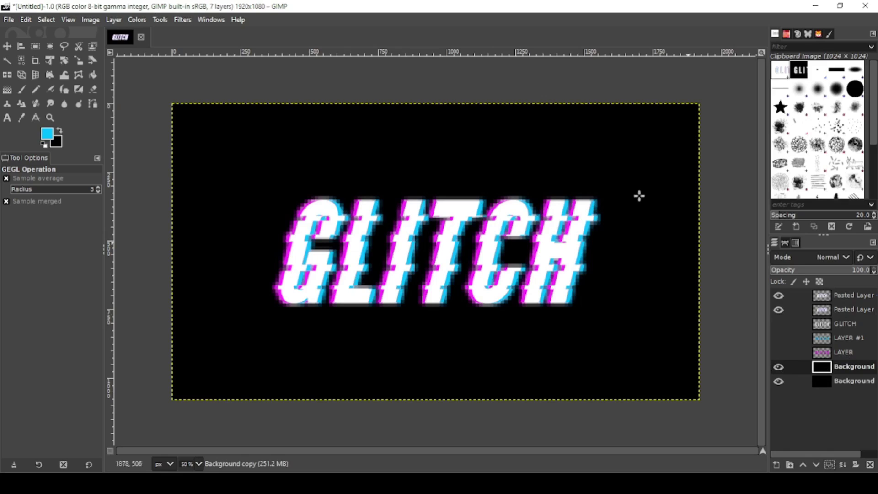
left_click(183, 19)
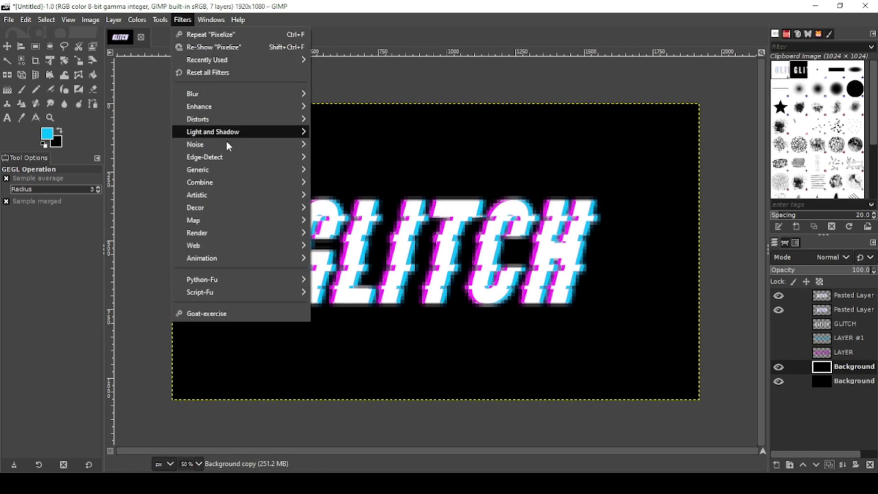
mouse_move(232, 142)
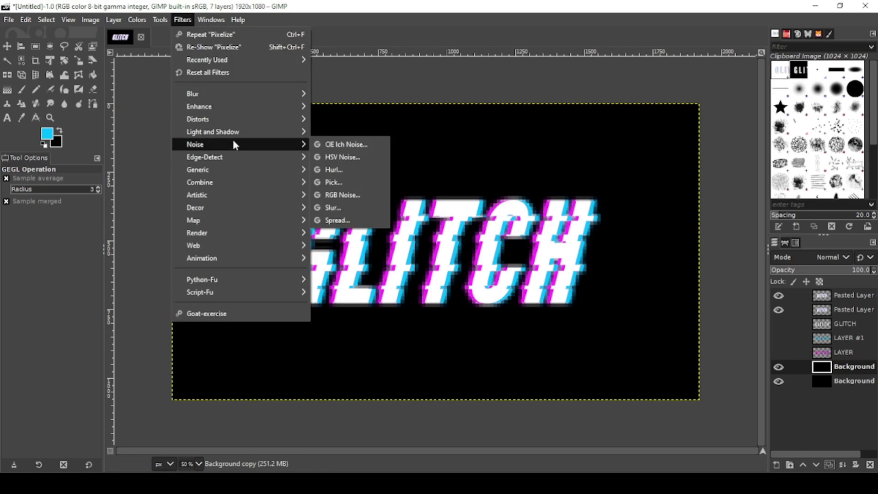
left_click(352, 145)
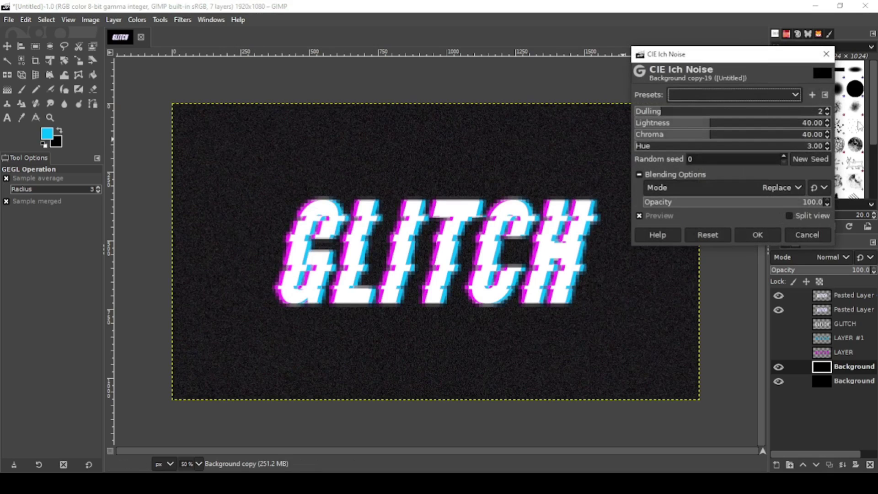
left_click(827, 114)
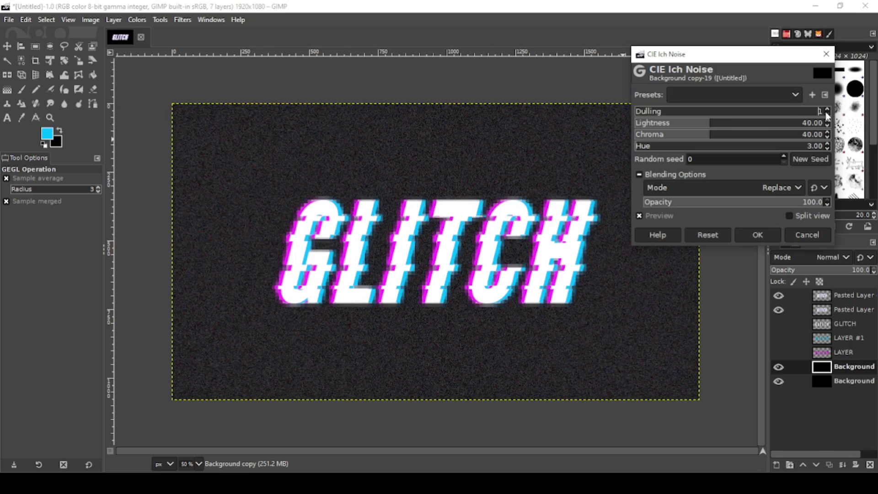
left_click_drag(707, 124, 851, 125)
Step: Finish the noise with Hue 180, a new random seed and Burn blend mode
left_click_drag(654, 147, 858, 148)
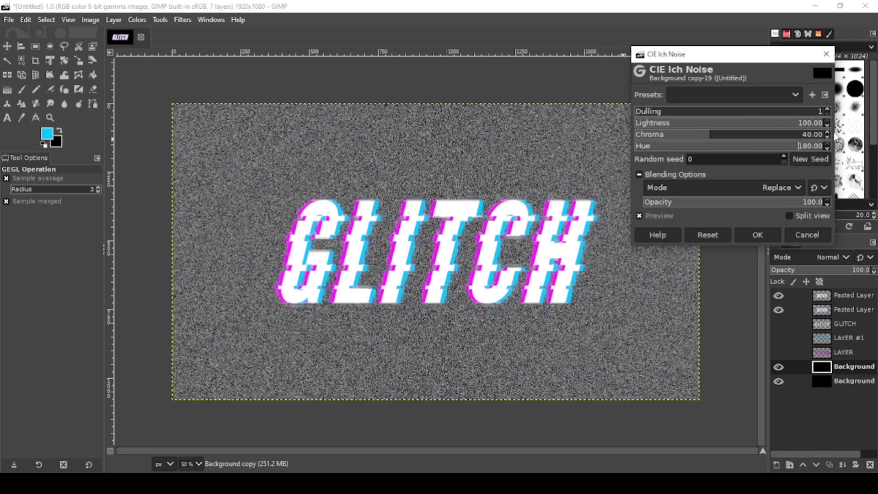
left_click(809, 160)
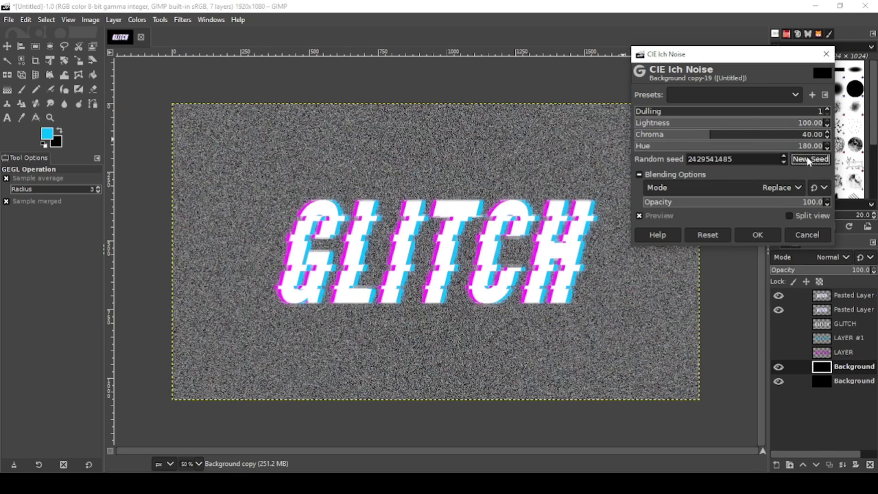
left_click(807, 160)
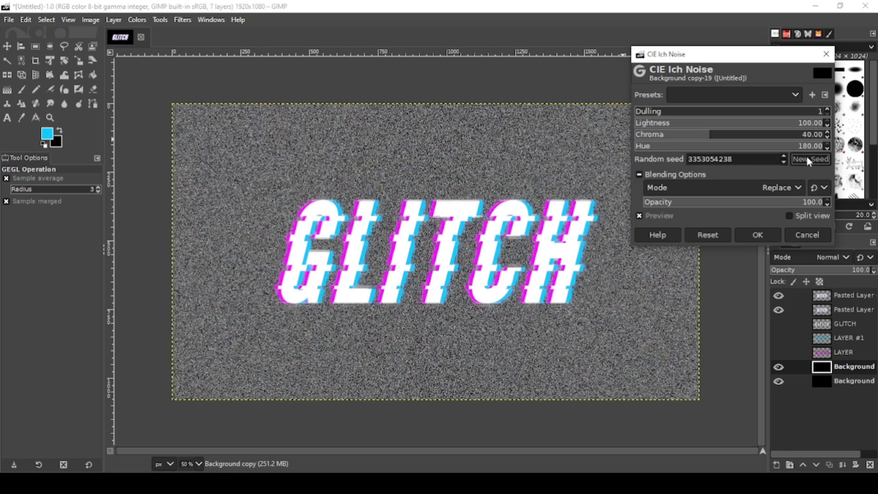
left_click(807, 160)
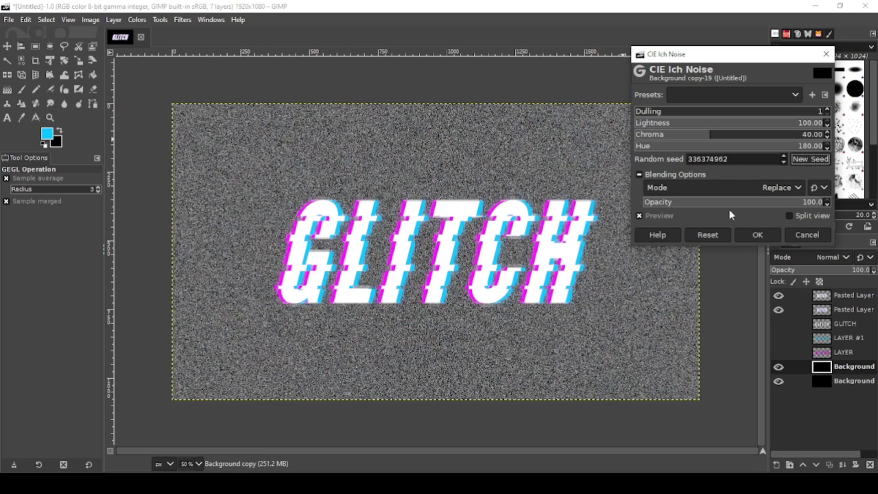
left_click(712, 187)
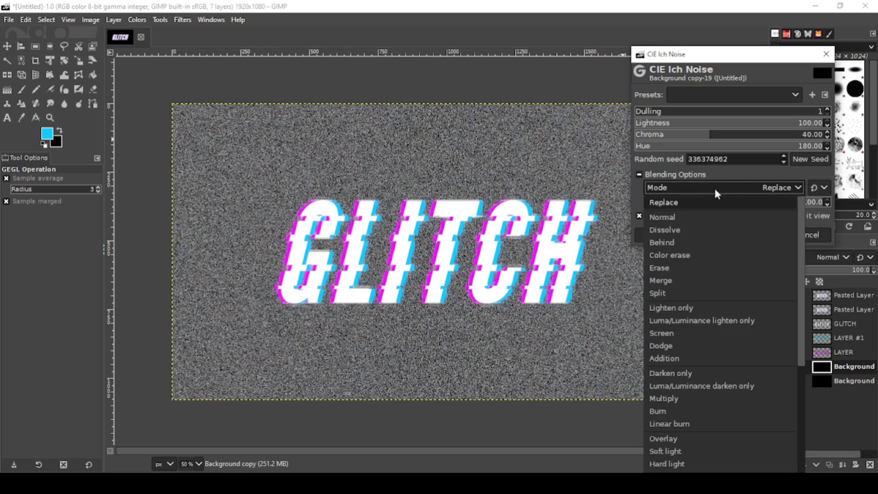
left_click(687, 413)
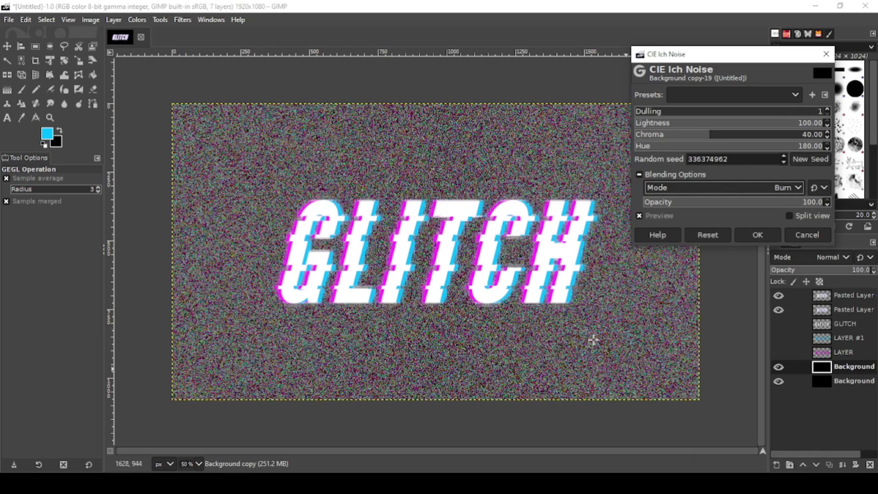
left_click(749, 233)
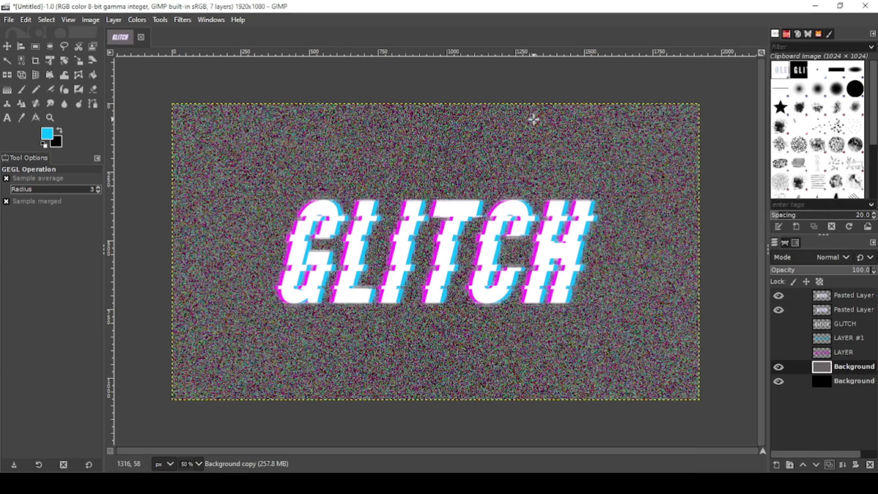
Step: Add a Black (full transparency) mask to the noise layer and reset colours to black and white
right_click(814, 366)
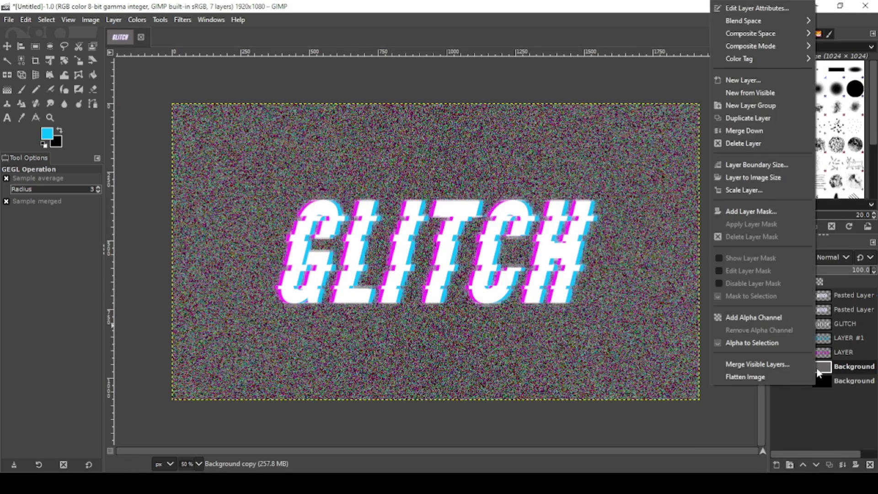
left_click(751, 213)
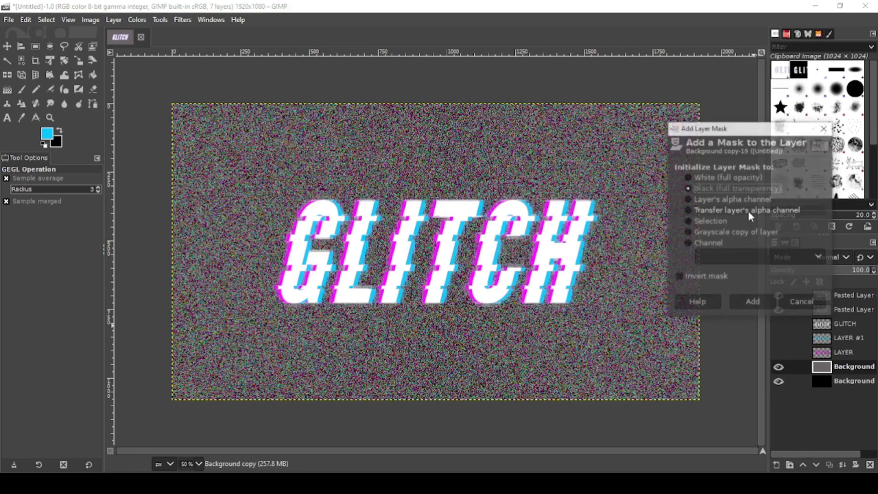
left_click(691, 193)
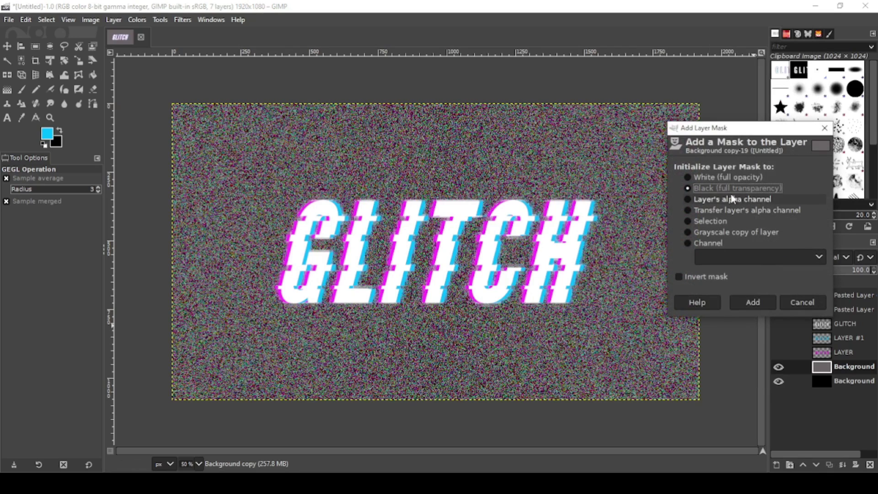
left_click(760, 300)
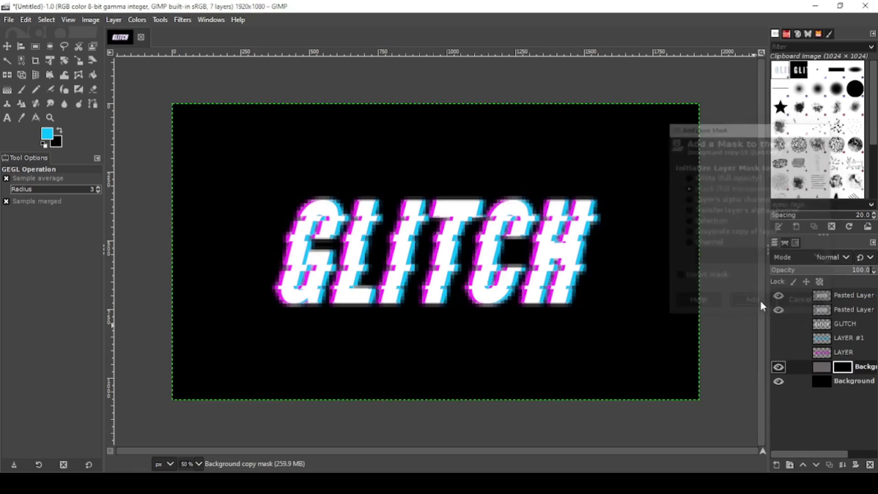
left_click(44, 145)
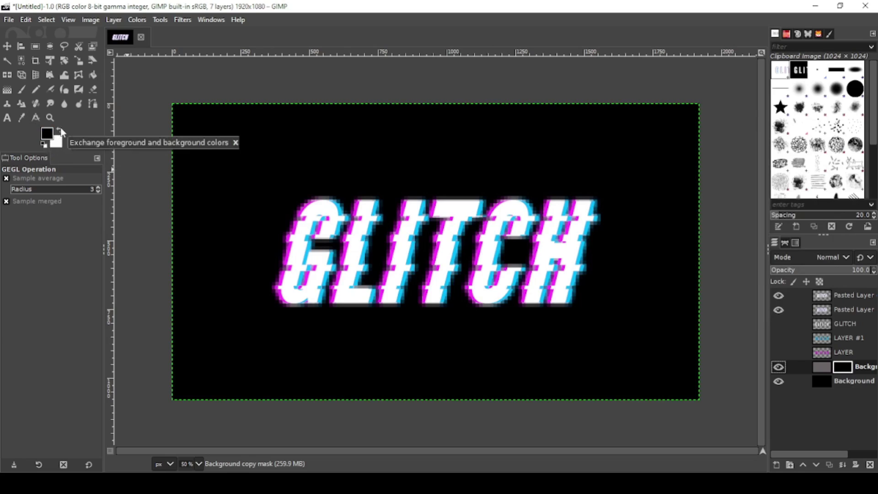
Step: Draw a radial gradient from the image centre outward on the noise layer's mask
key("g")
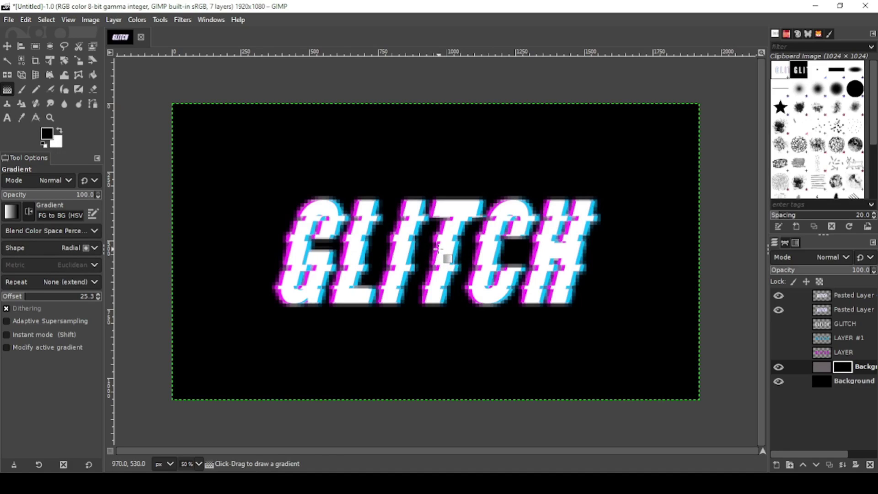
left_click_drag(439, 250, 282, 247)
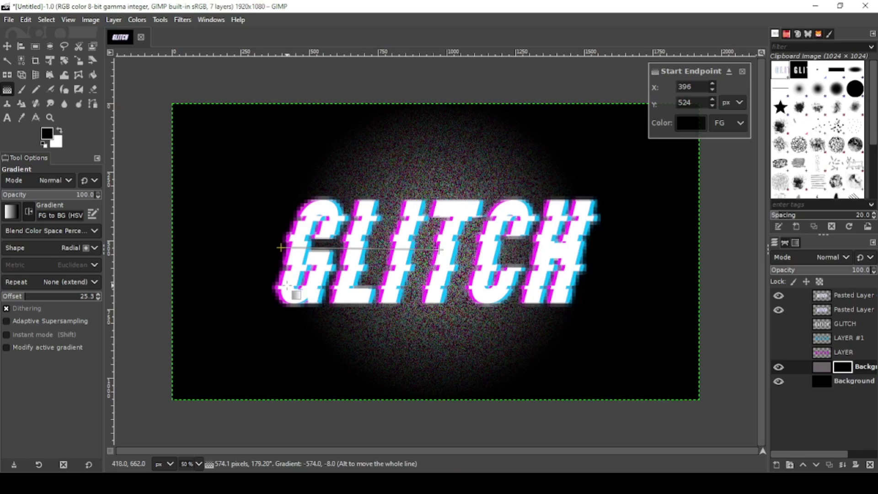
key("Return")
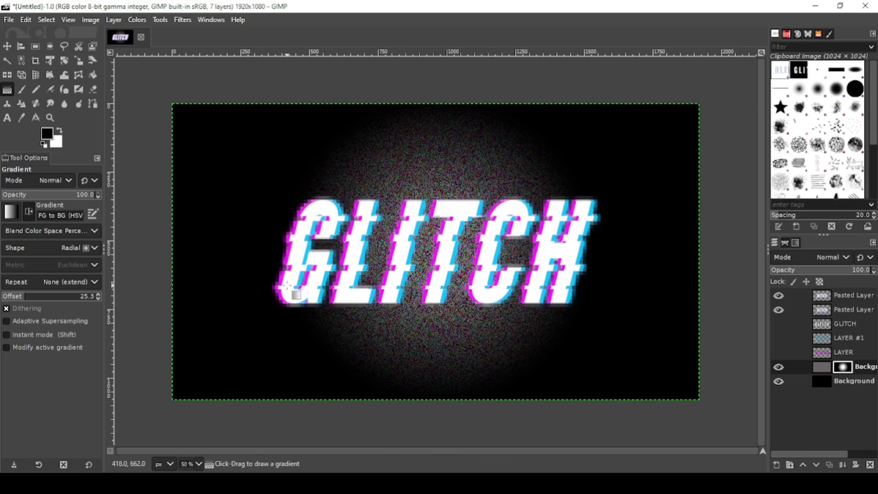